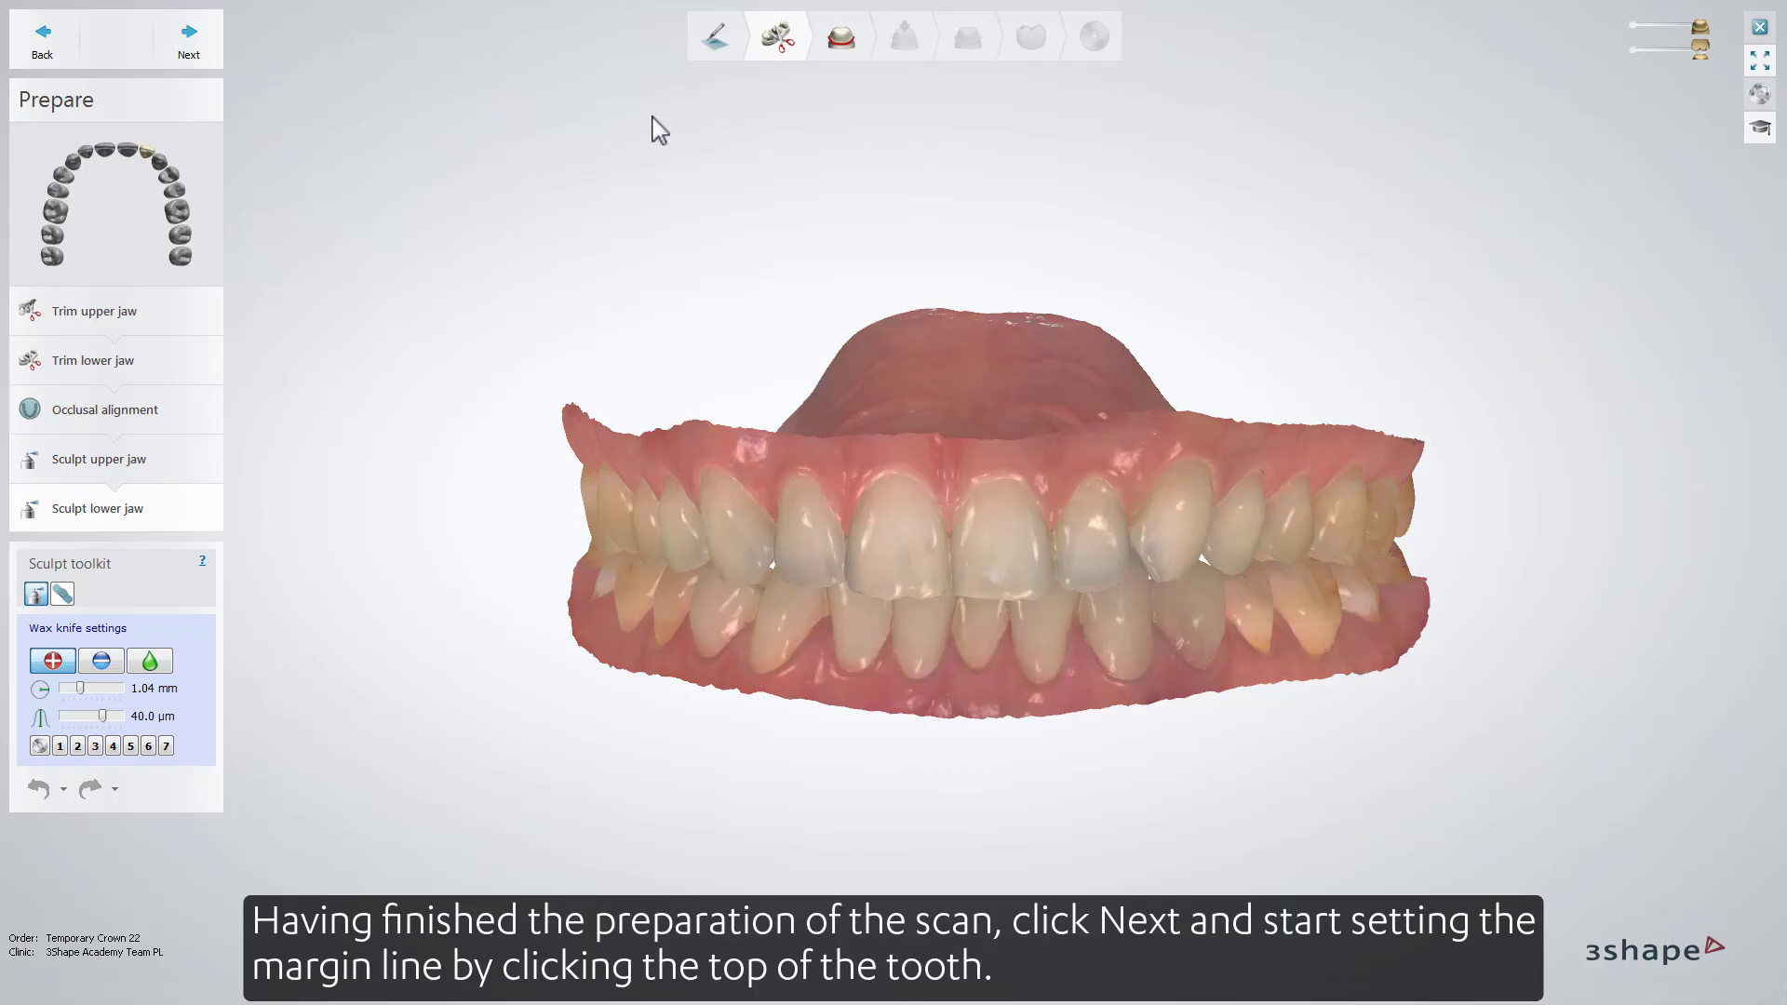
Proceed to the margin line stage and detect tooth 22's margin automatically, clearing it once and detecting it again.
{"action": "left_click", "coordinate": [199, 54]}
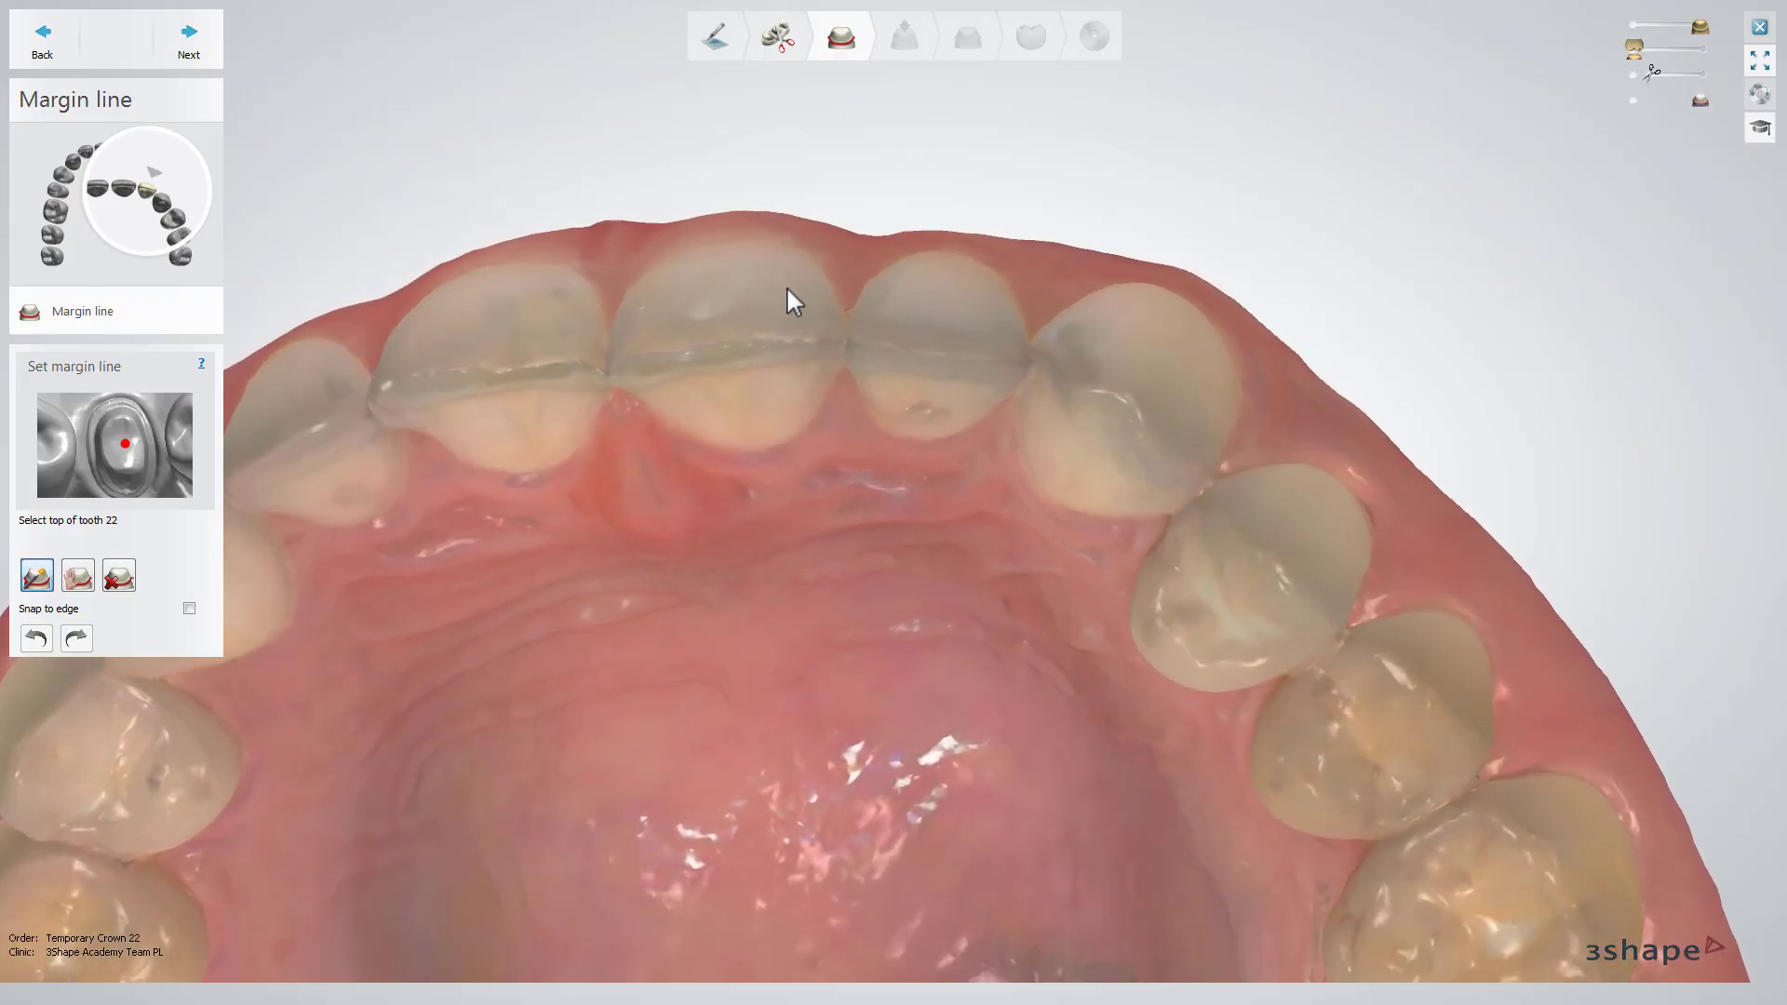
{"action": "left_click", "coordinate": [929, 342]}
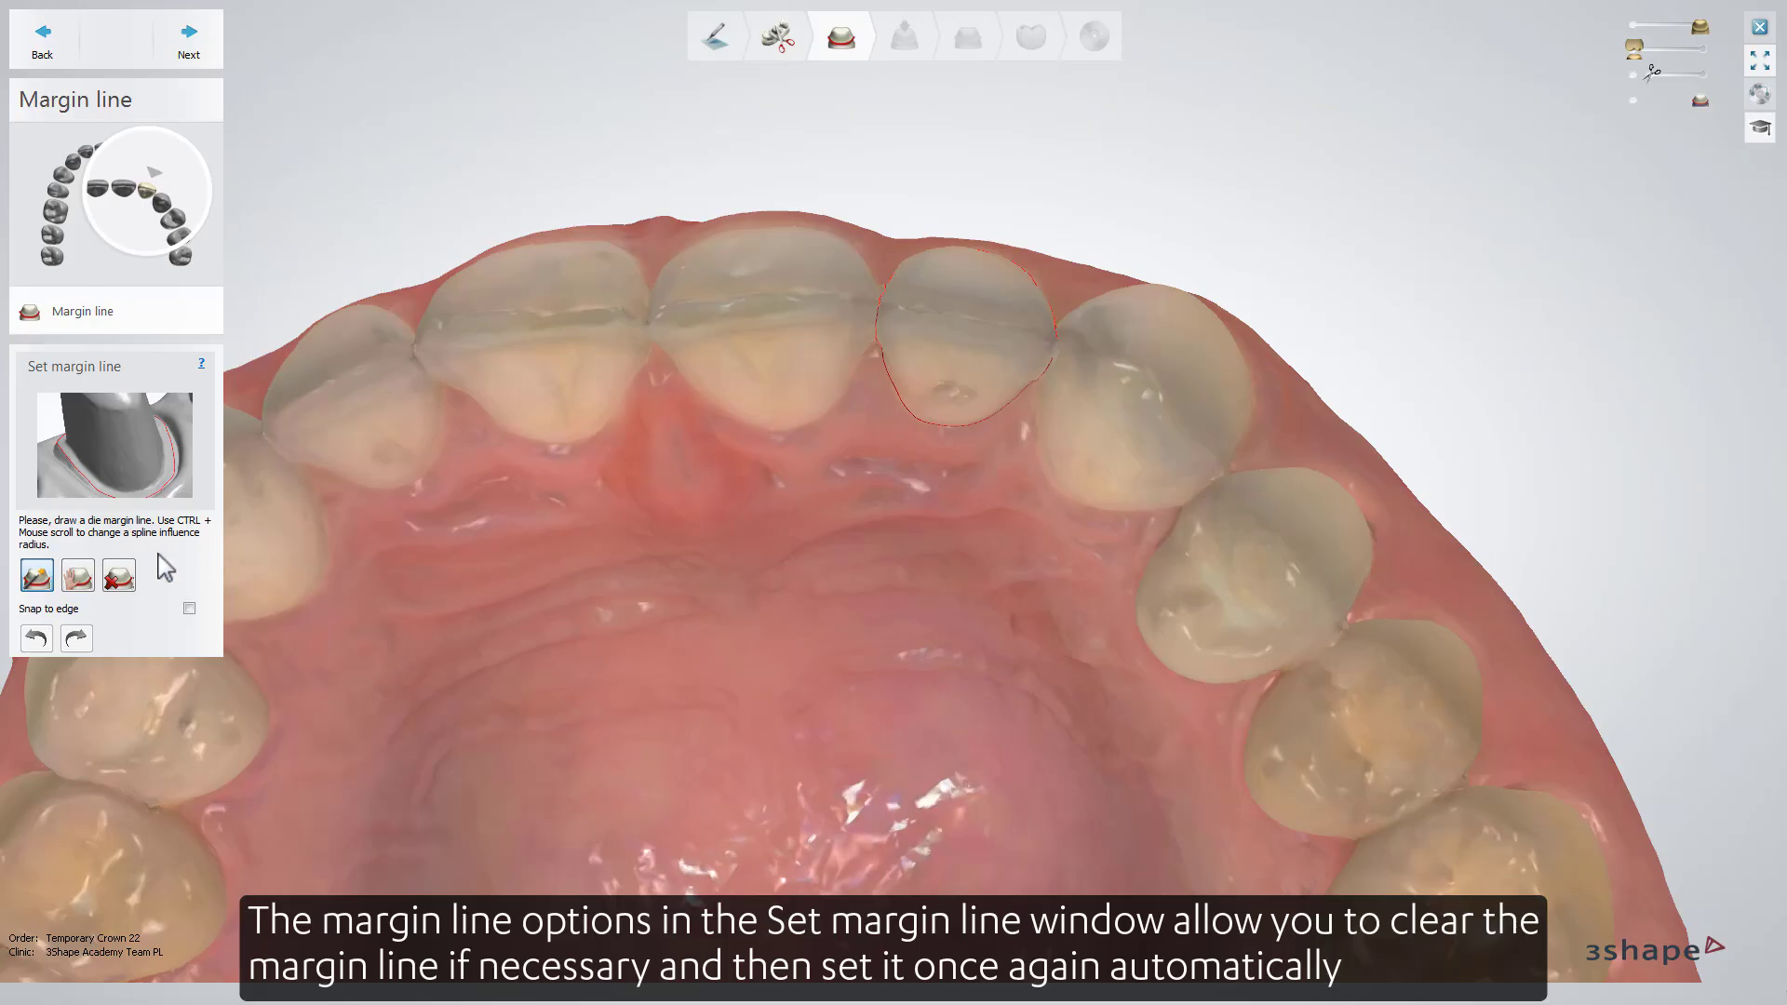
{"action": "left_click", "coordinate": [120, 577]}
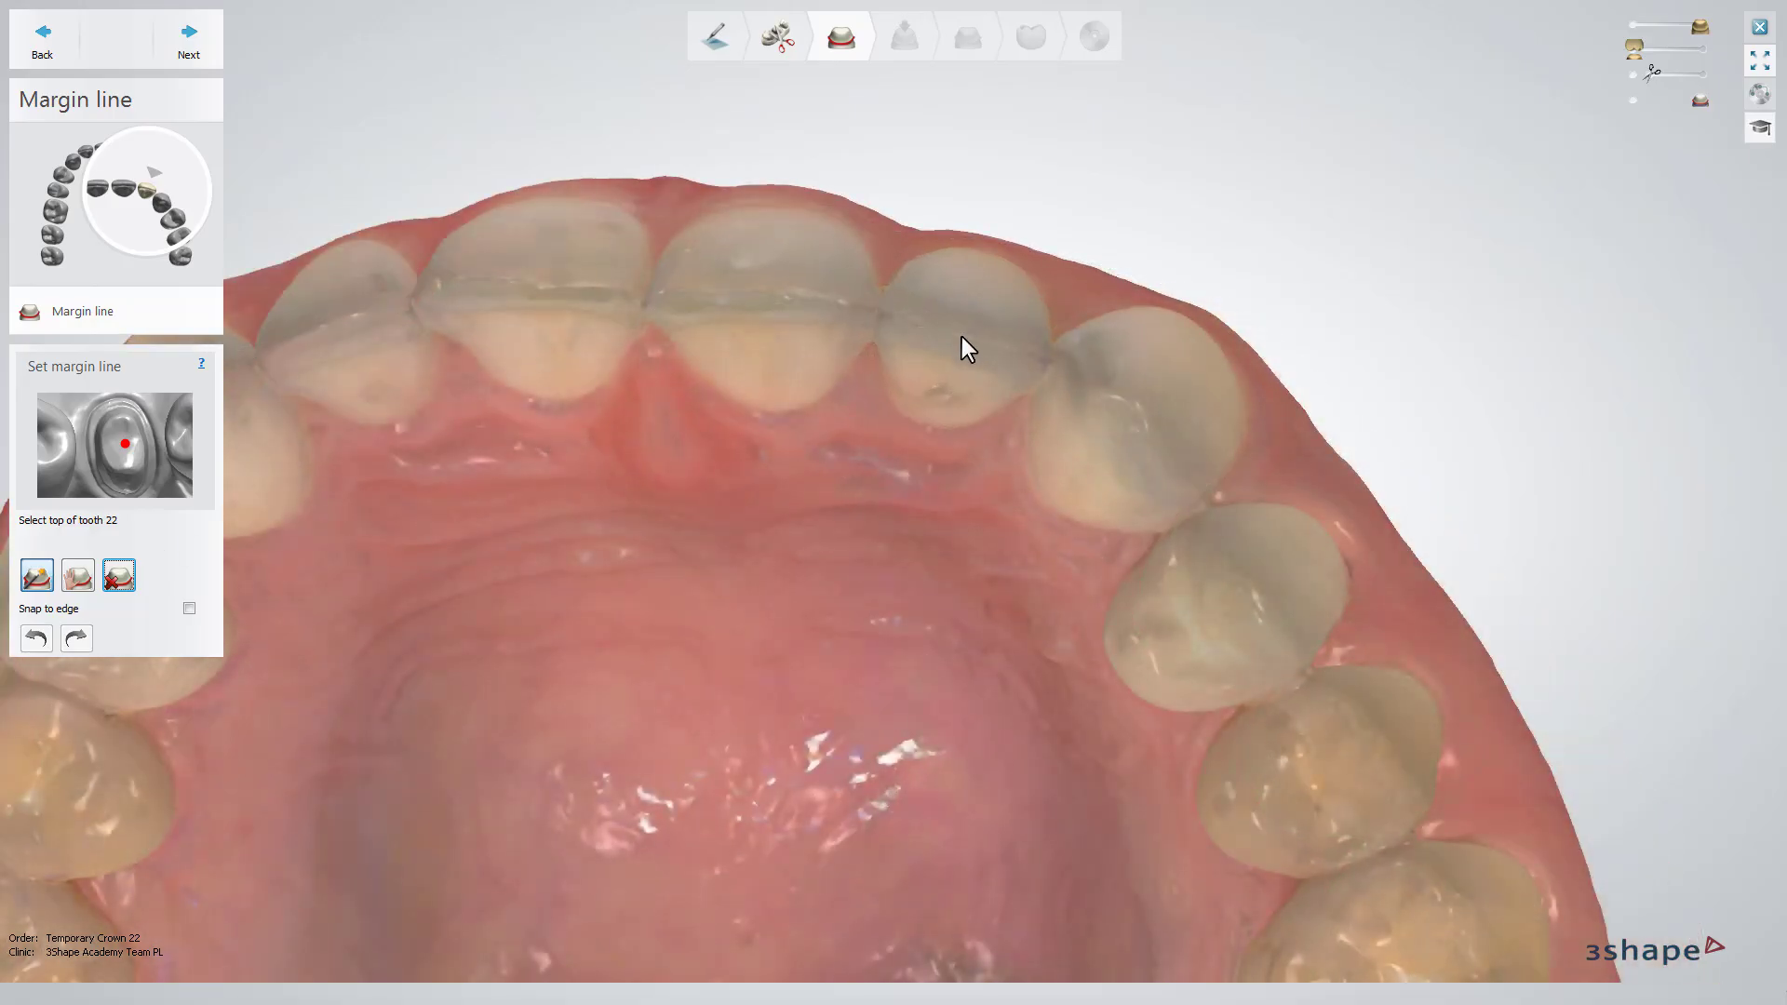
{"action": "left_click", "coordinate": [963, 337]}
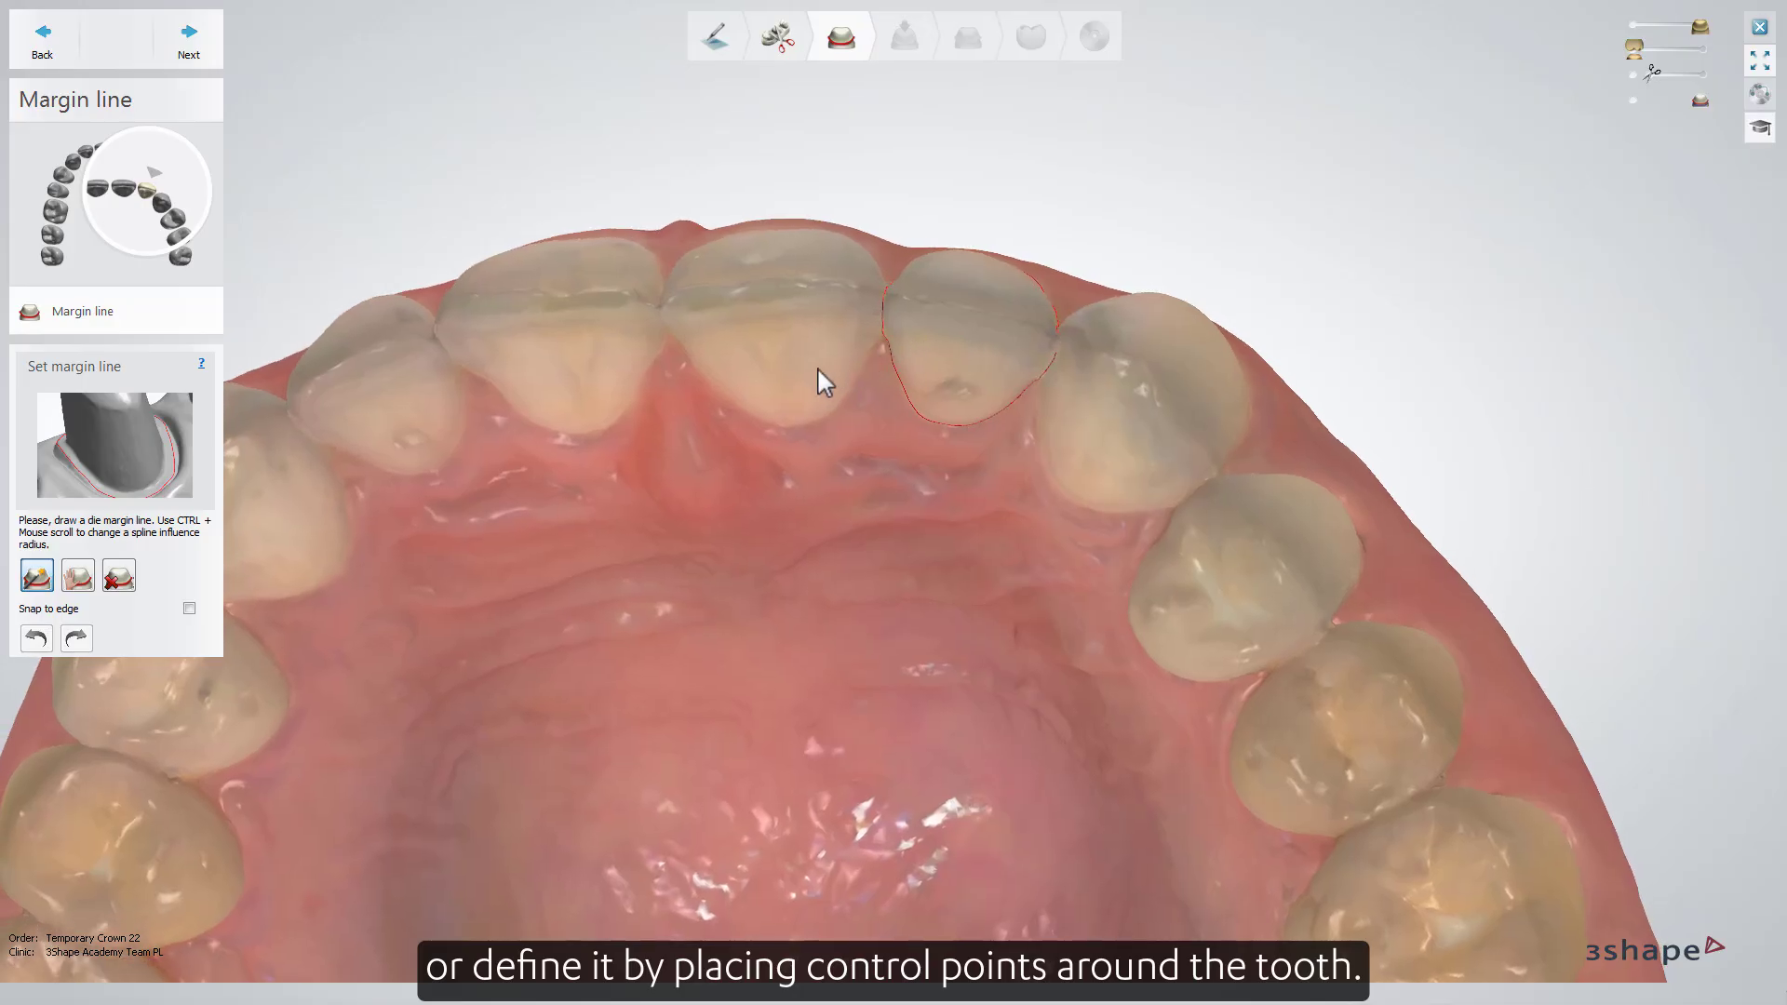
Clear the automatic margin line and define a closed one manually with control points around tooth 22.
{"action": "left_click", "coordinate": [119, 576]}
{"action": "left_click", "coordinate": [80, 576]}
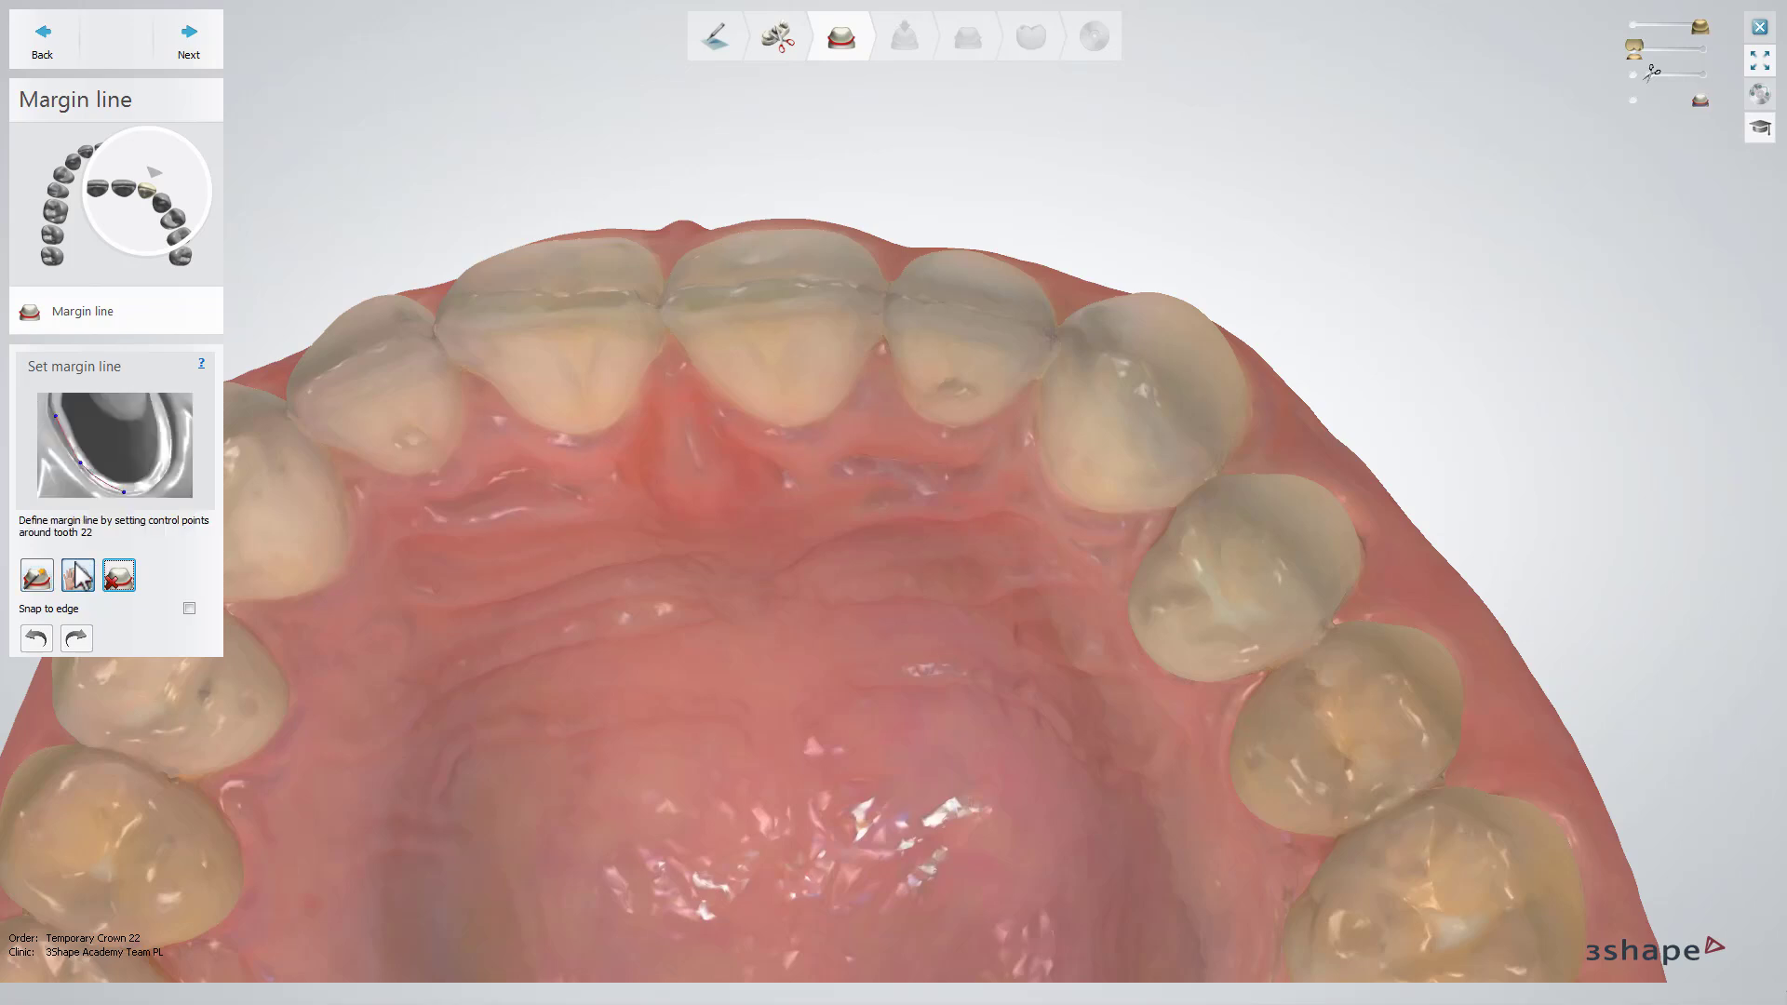
{"action": "right_click_drag", "start_coordinate": [780, 462], "coordinate": [931, 430]}
{"action": "left_click", "coordinate": [931, 431]}
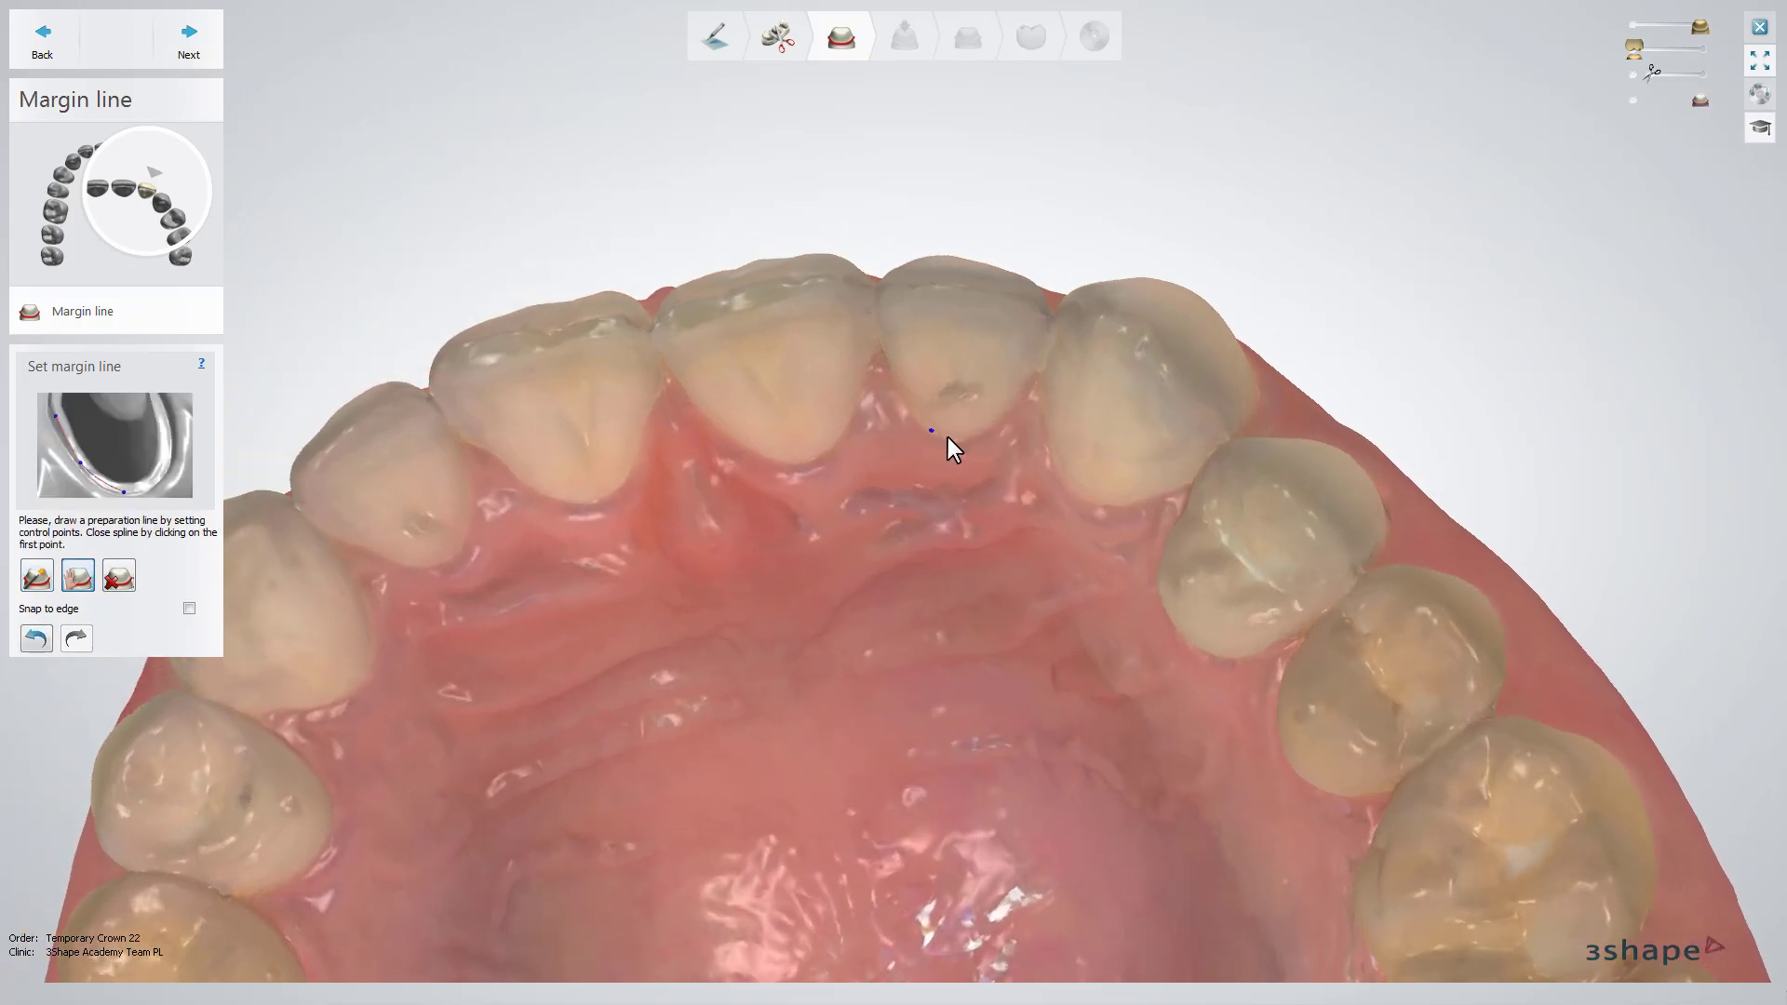
{"action": "left_click", "coordinate": [1012, 405]}
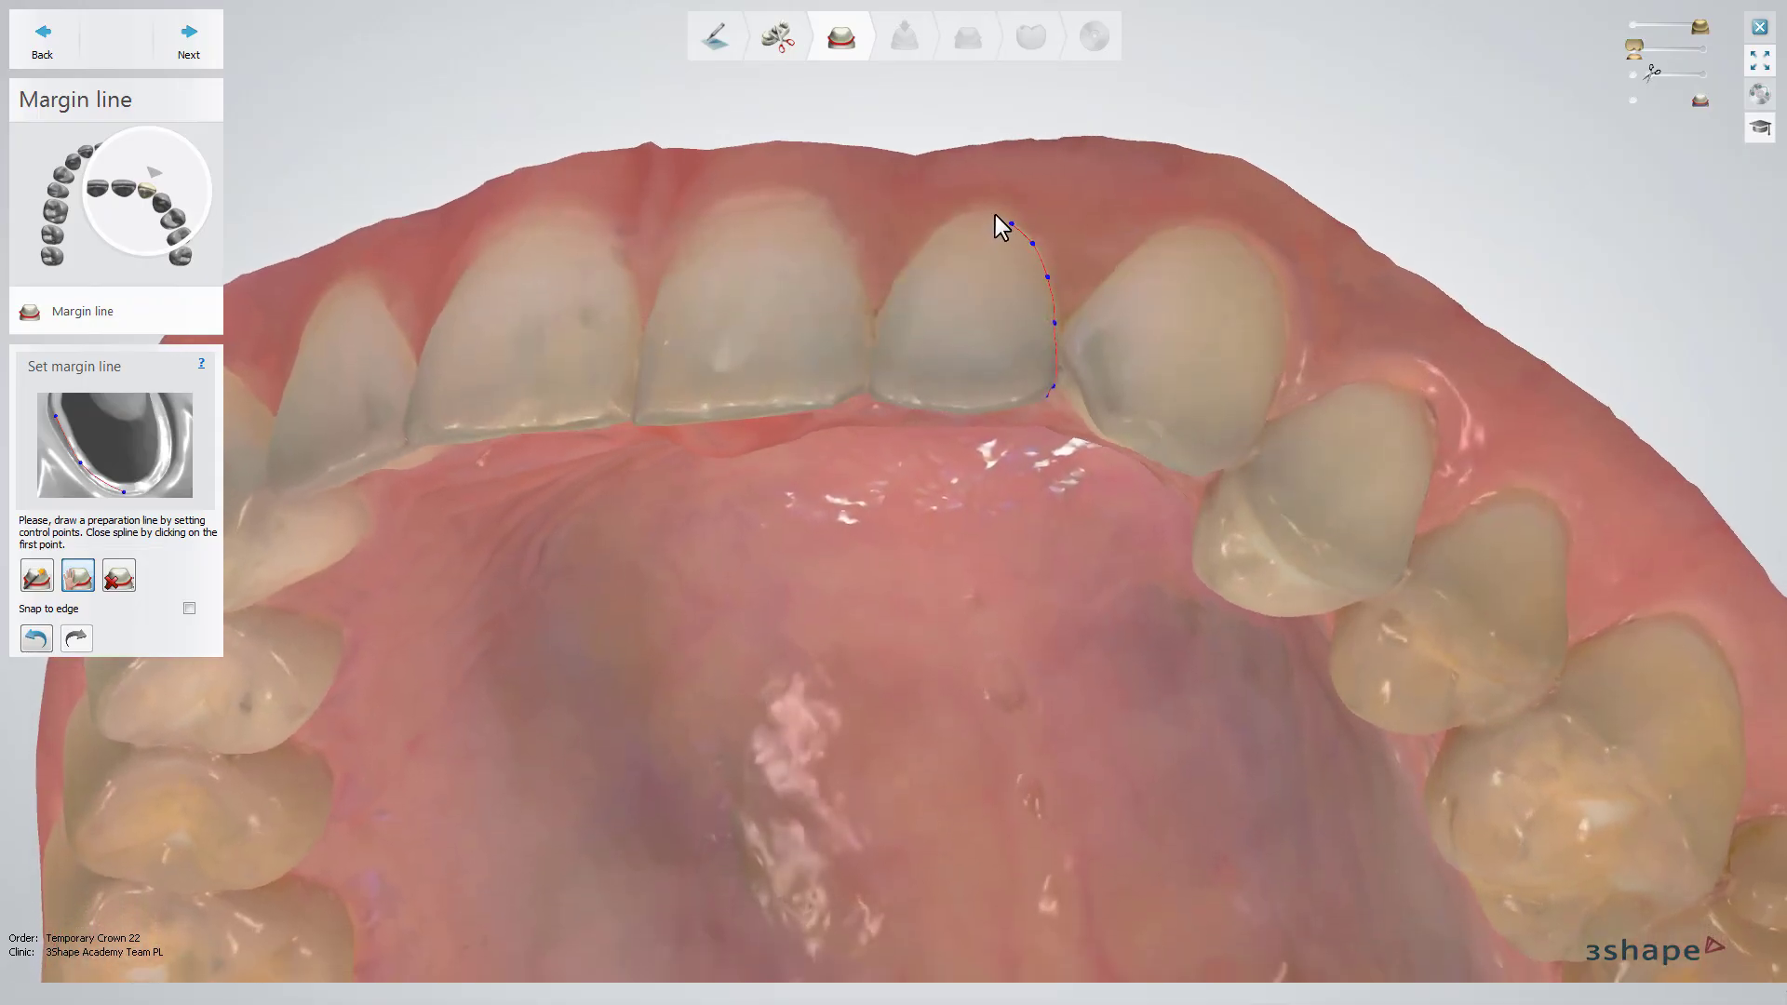
{"action": "left_click", "coordinate": [995, 213]}
{"action": "left_click", "coordinate": [965, 209]}
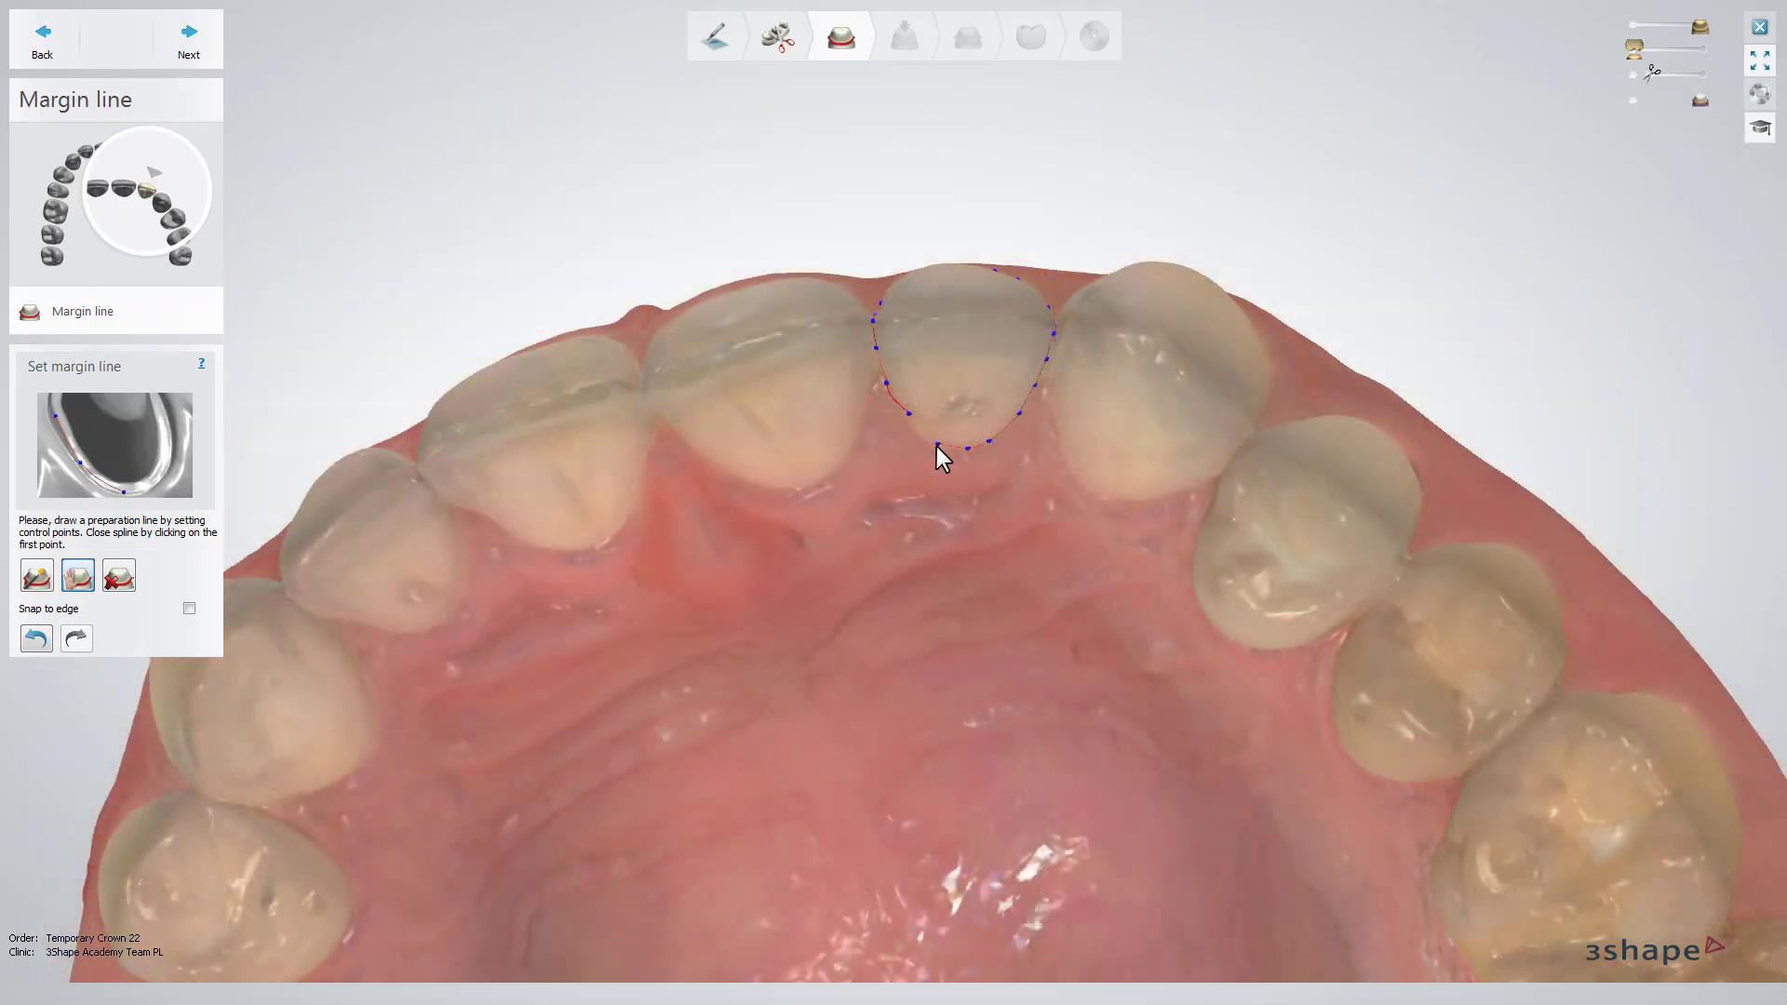
{"action": "left_click", "coordinate": [940, 444]}
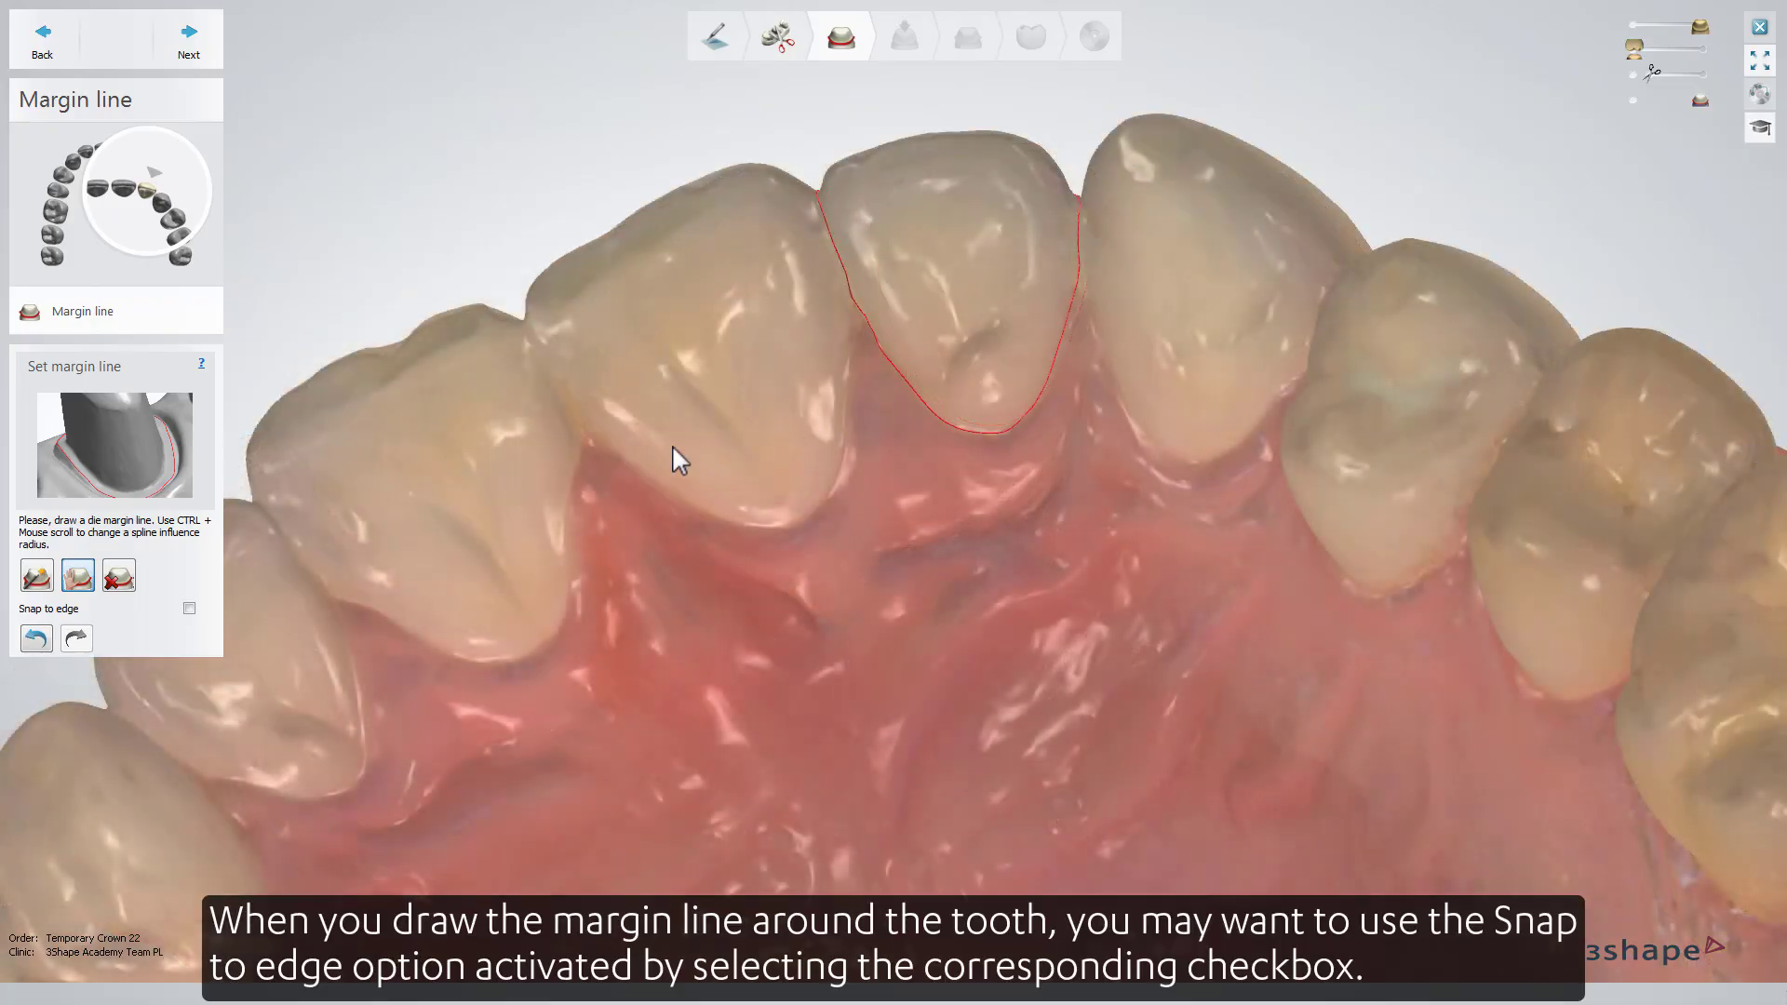
Clear the margin line and redraw it as a closed loop around tooth 22 with Snap to edge enabled.
{"action": "left_click", "coordinate": [118, 575]}
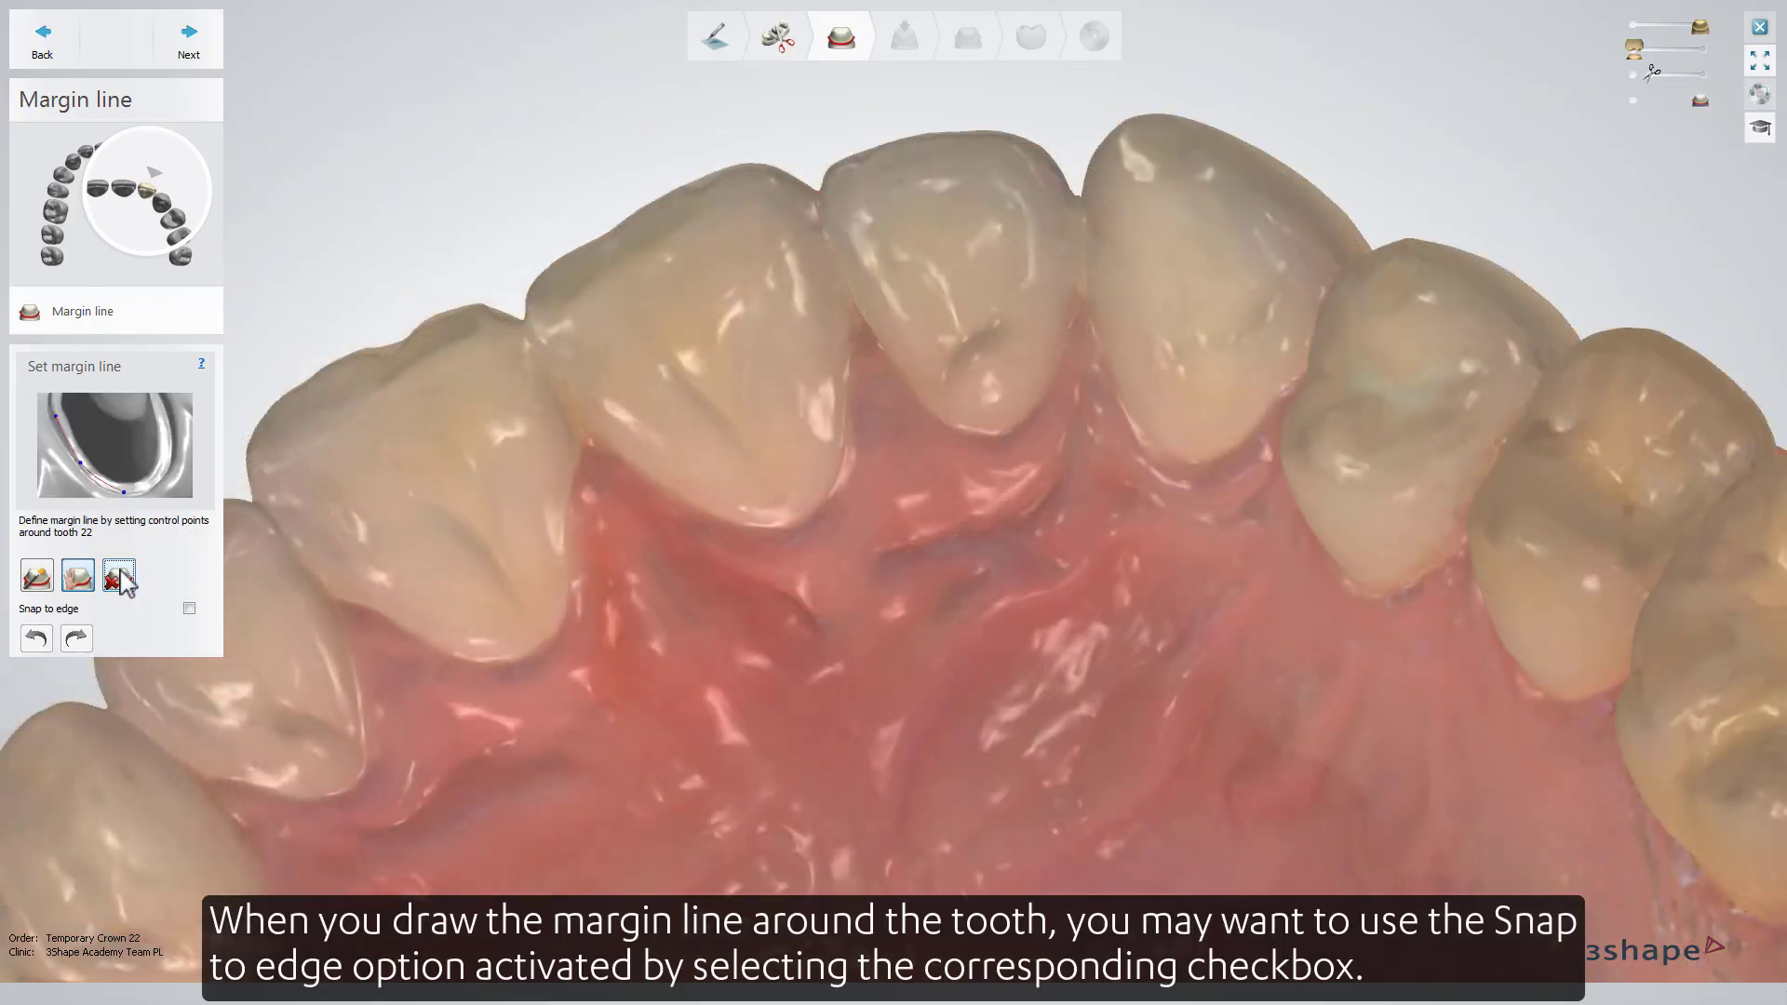
{"action": "left_click", "coordinate": [189, 608]}
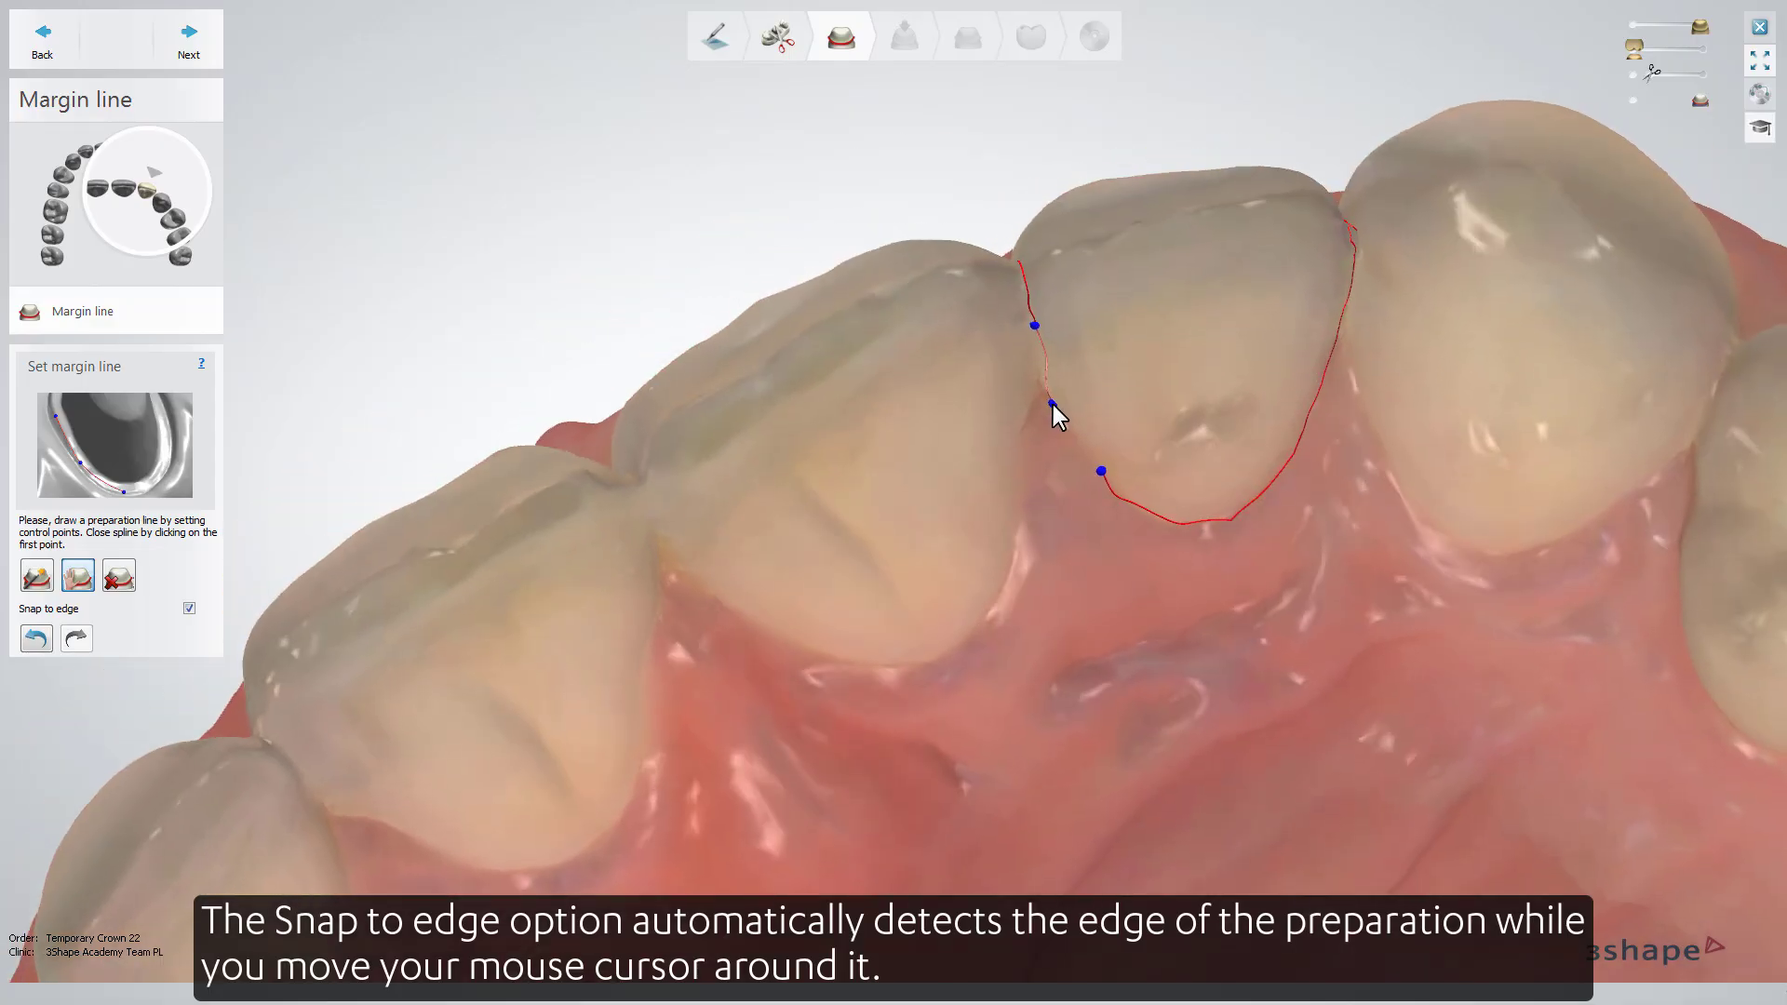
{"action": "left_click", "coordinate": [1041, 382]}
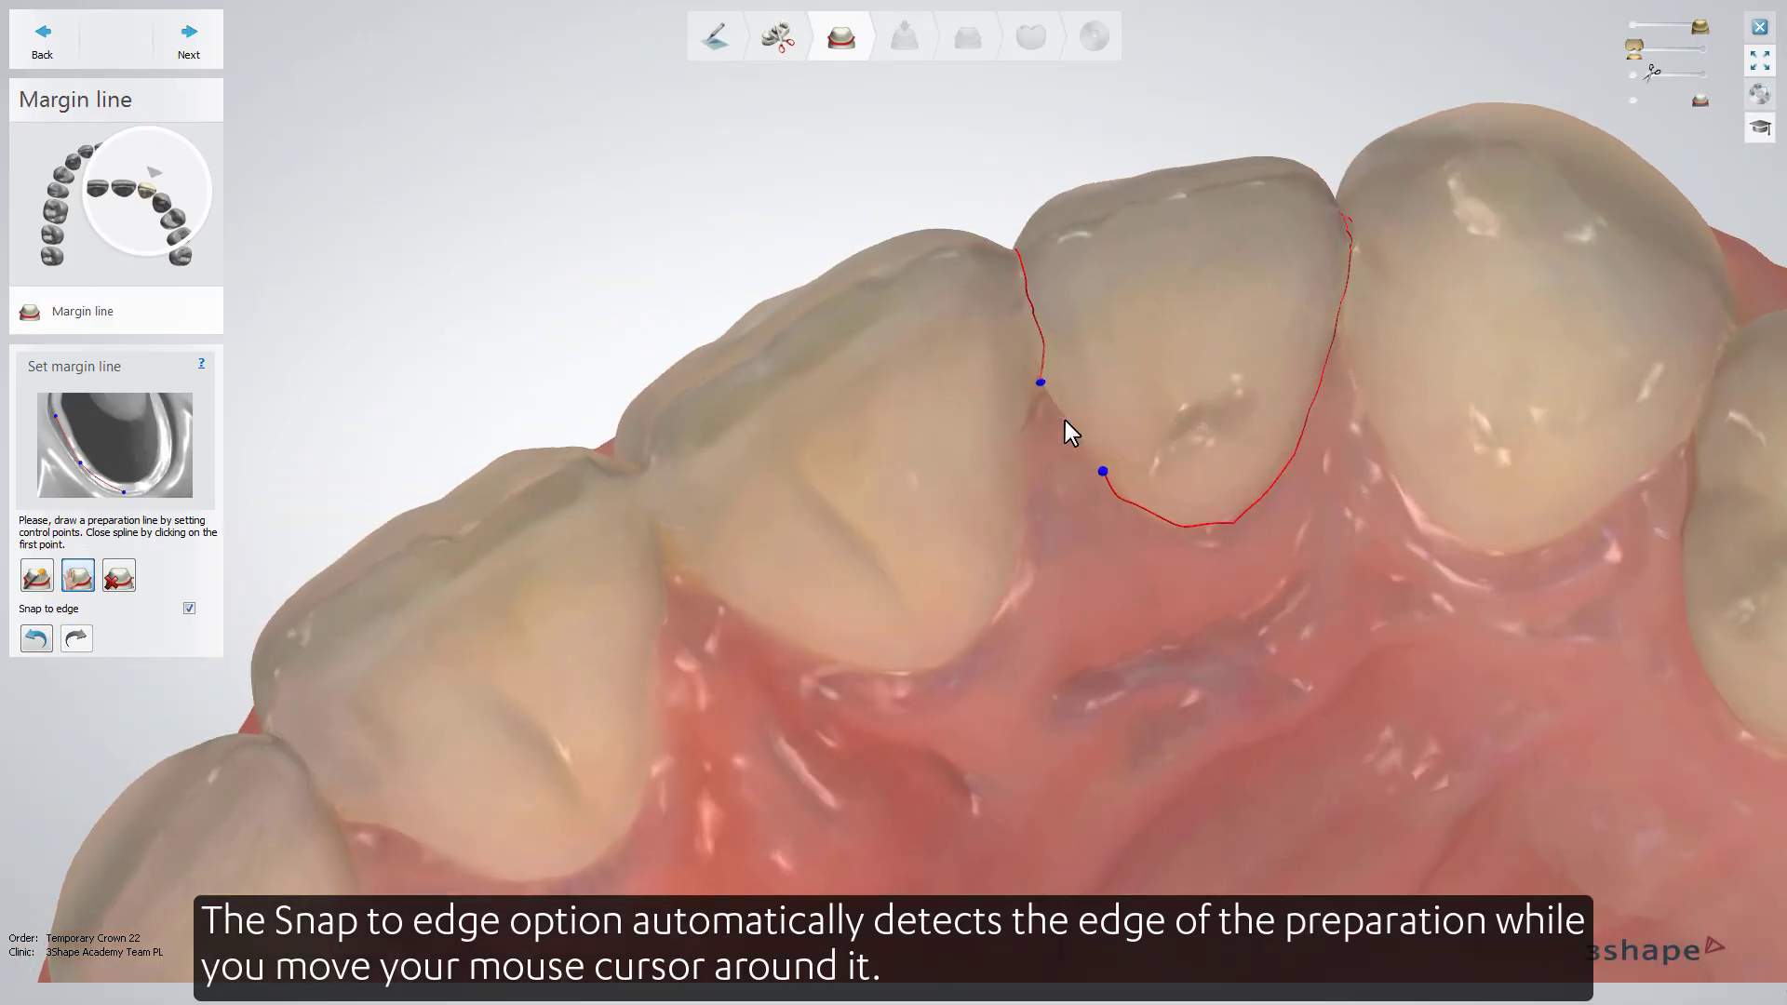
{"action": "left_click", "coordinate": [1104, 473]}
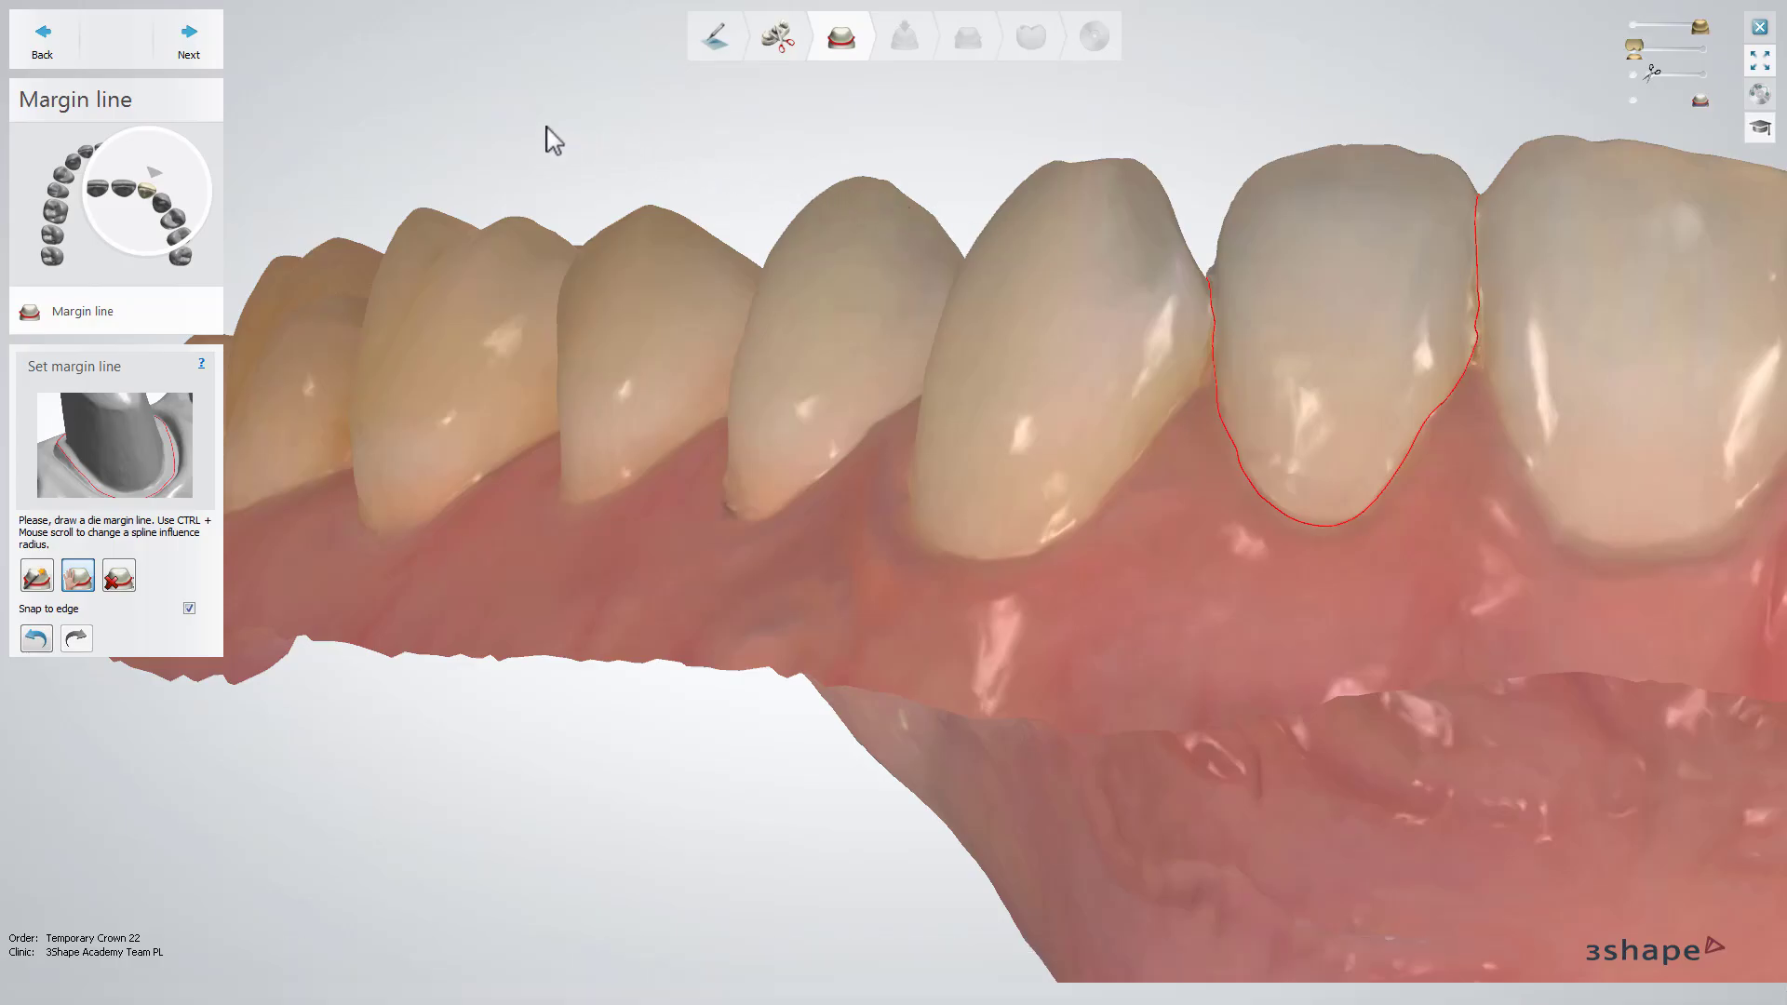
Proceed to the directions stage and set the insertion direction for Temporary Crown 22 from the current occlusal view.
{"action": "left_click", "coordinate": [213, 57]}
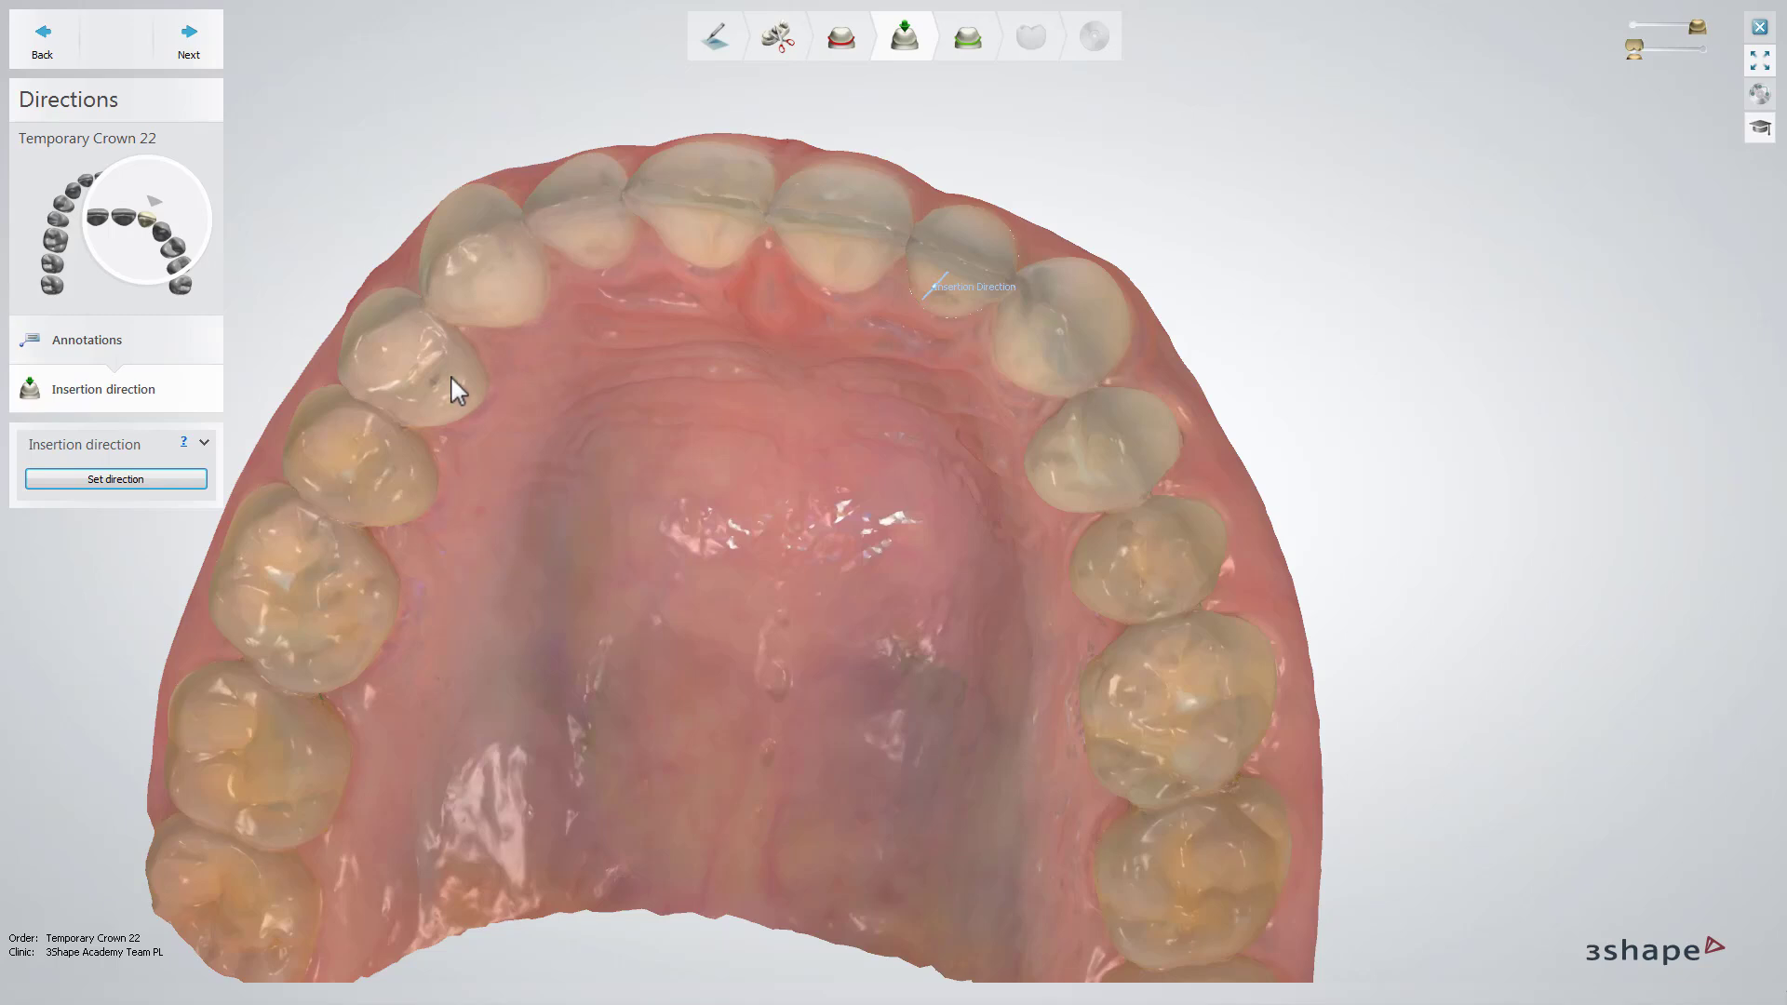
{"action": "left_click", "coordinate": [182, 480]}
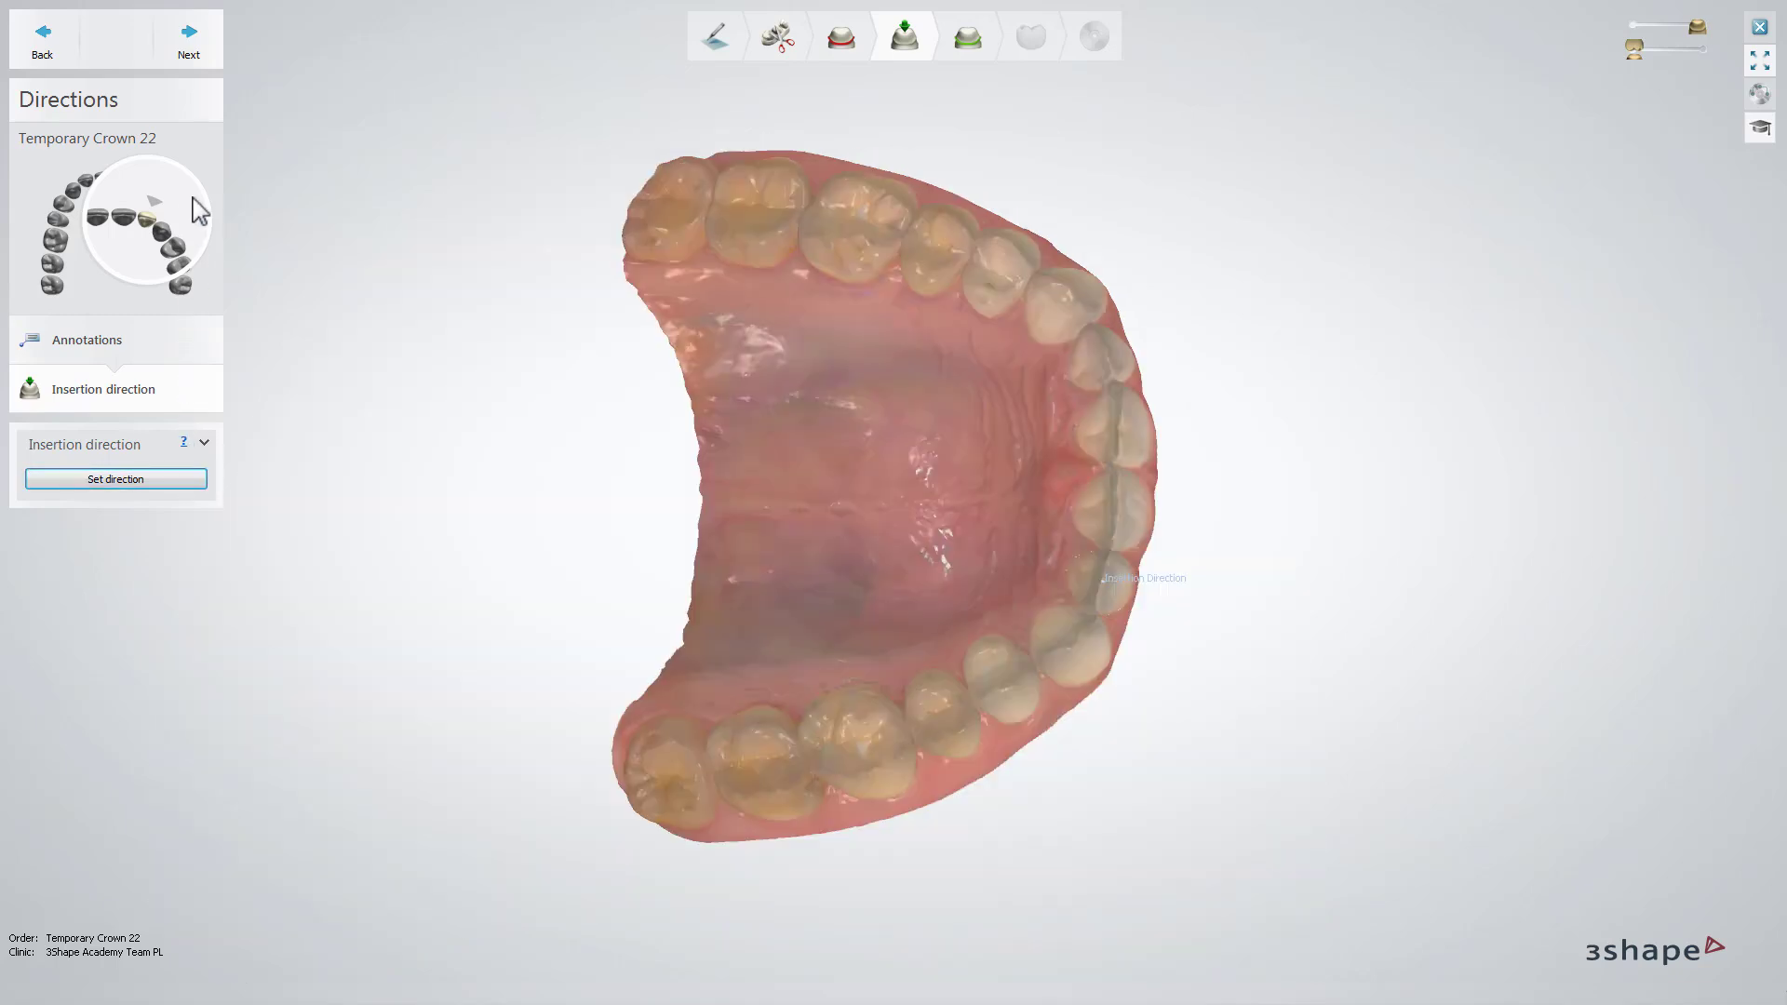
Proceed to the Interfaces stage and smooth the side of the tooth 22 die with the wax knife in Sculpt on Die.
{"action": "left_click", "coordinate": [191, 42]}
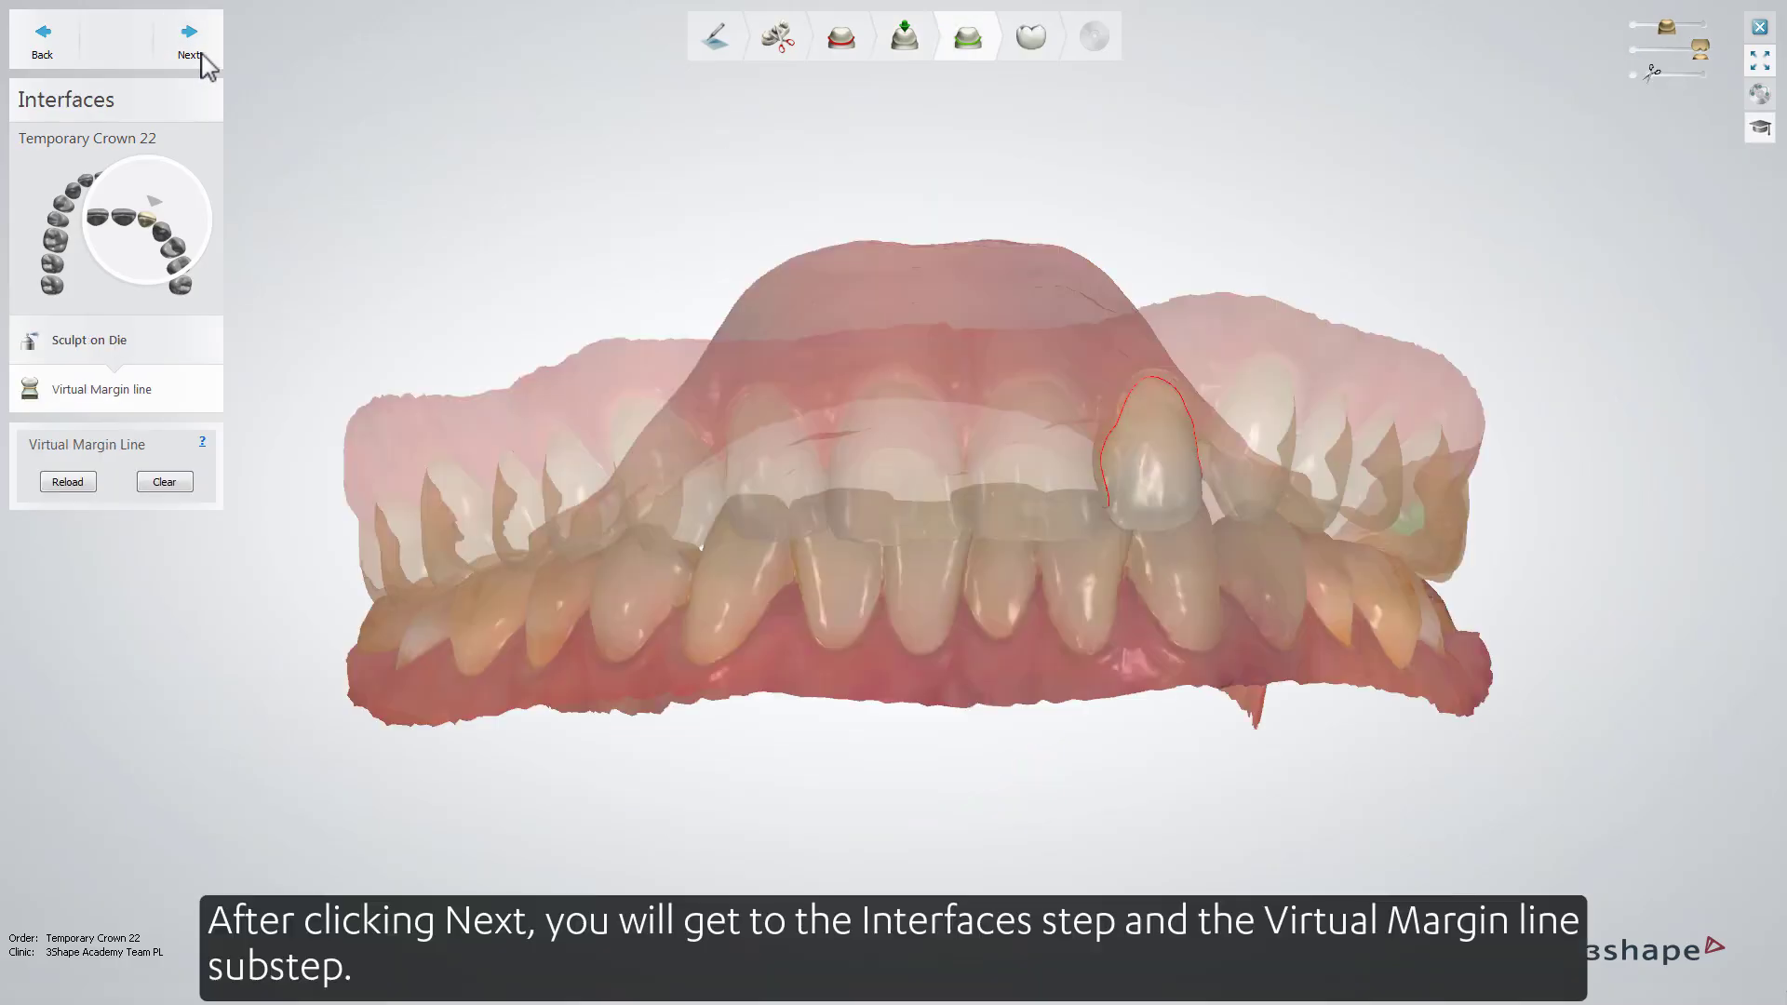
{"action": "left_click", "coordinate": [209, 337]}
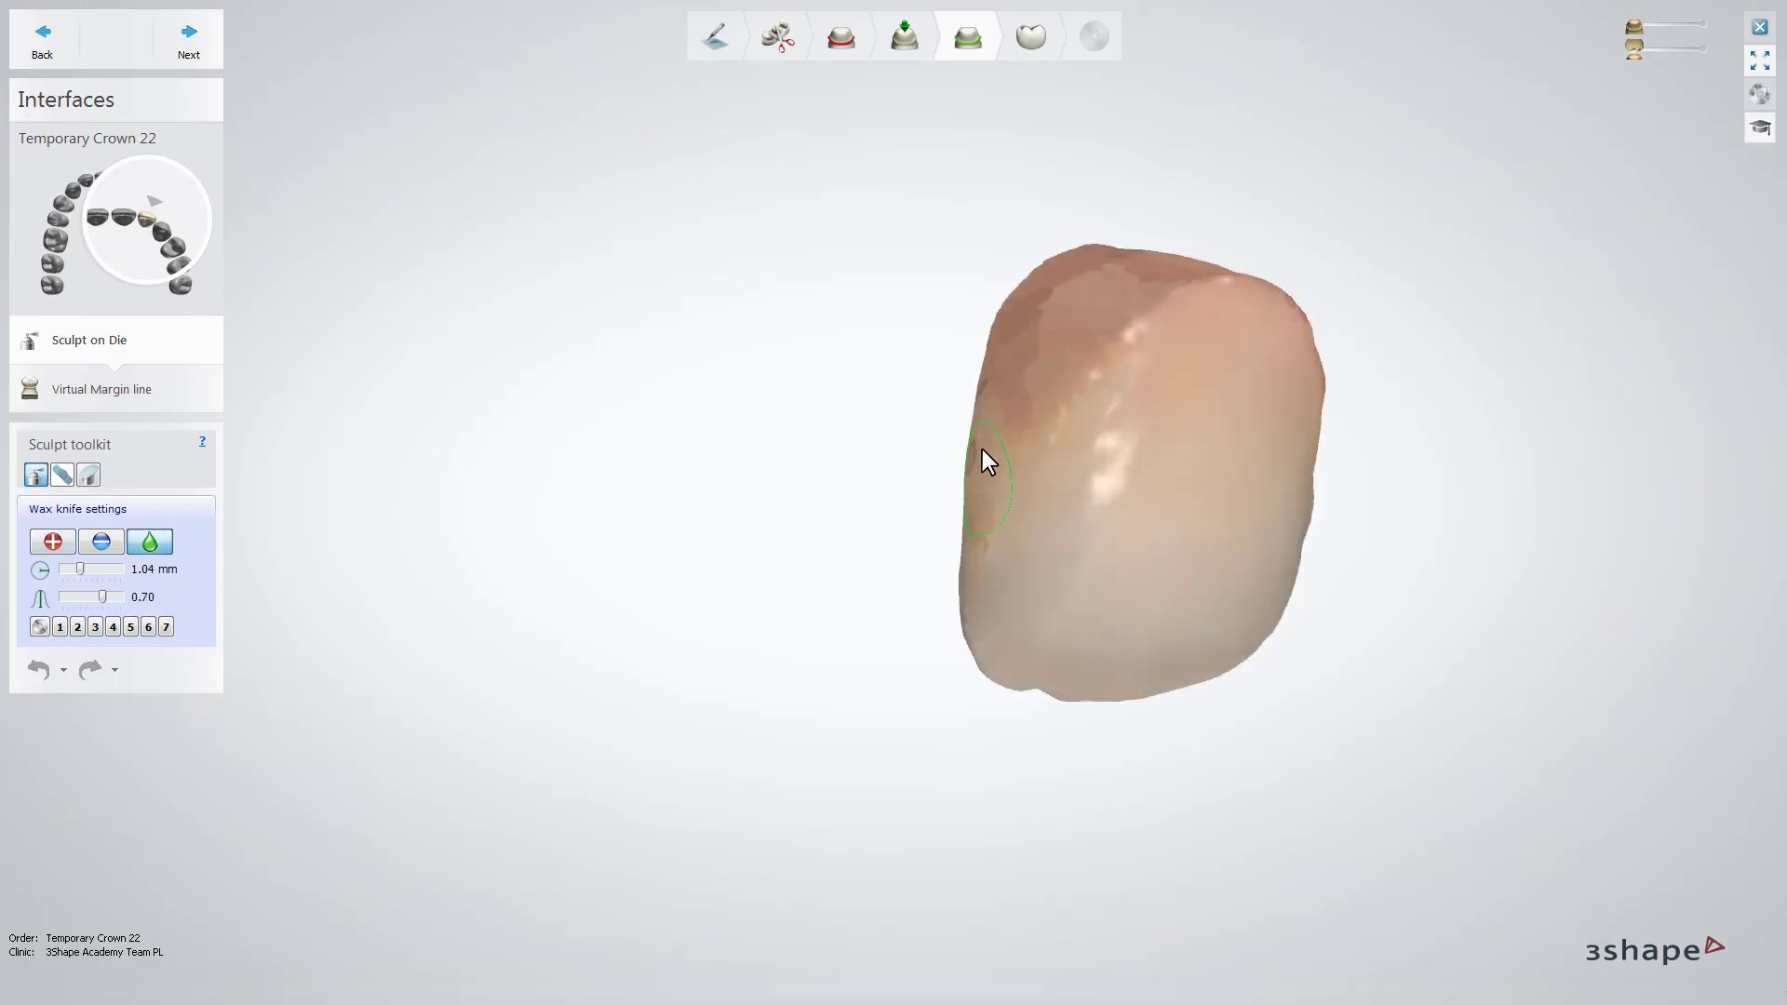
{"action": "right_click_drag", "start_coordinate": [972, 465], "coordinate": [1199, 488]}
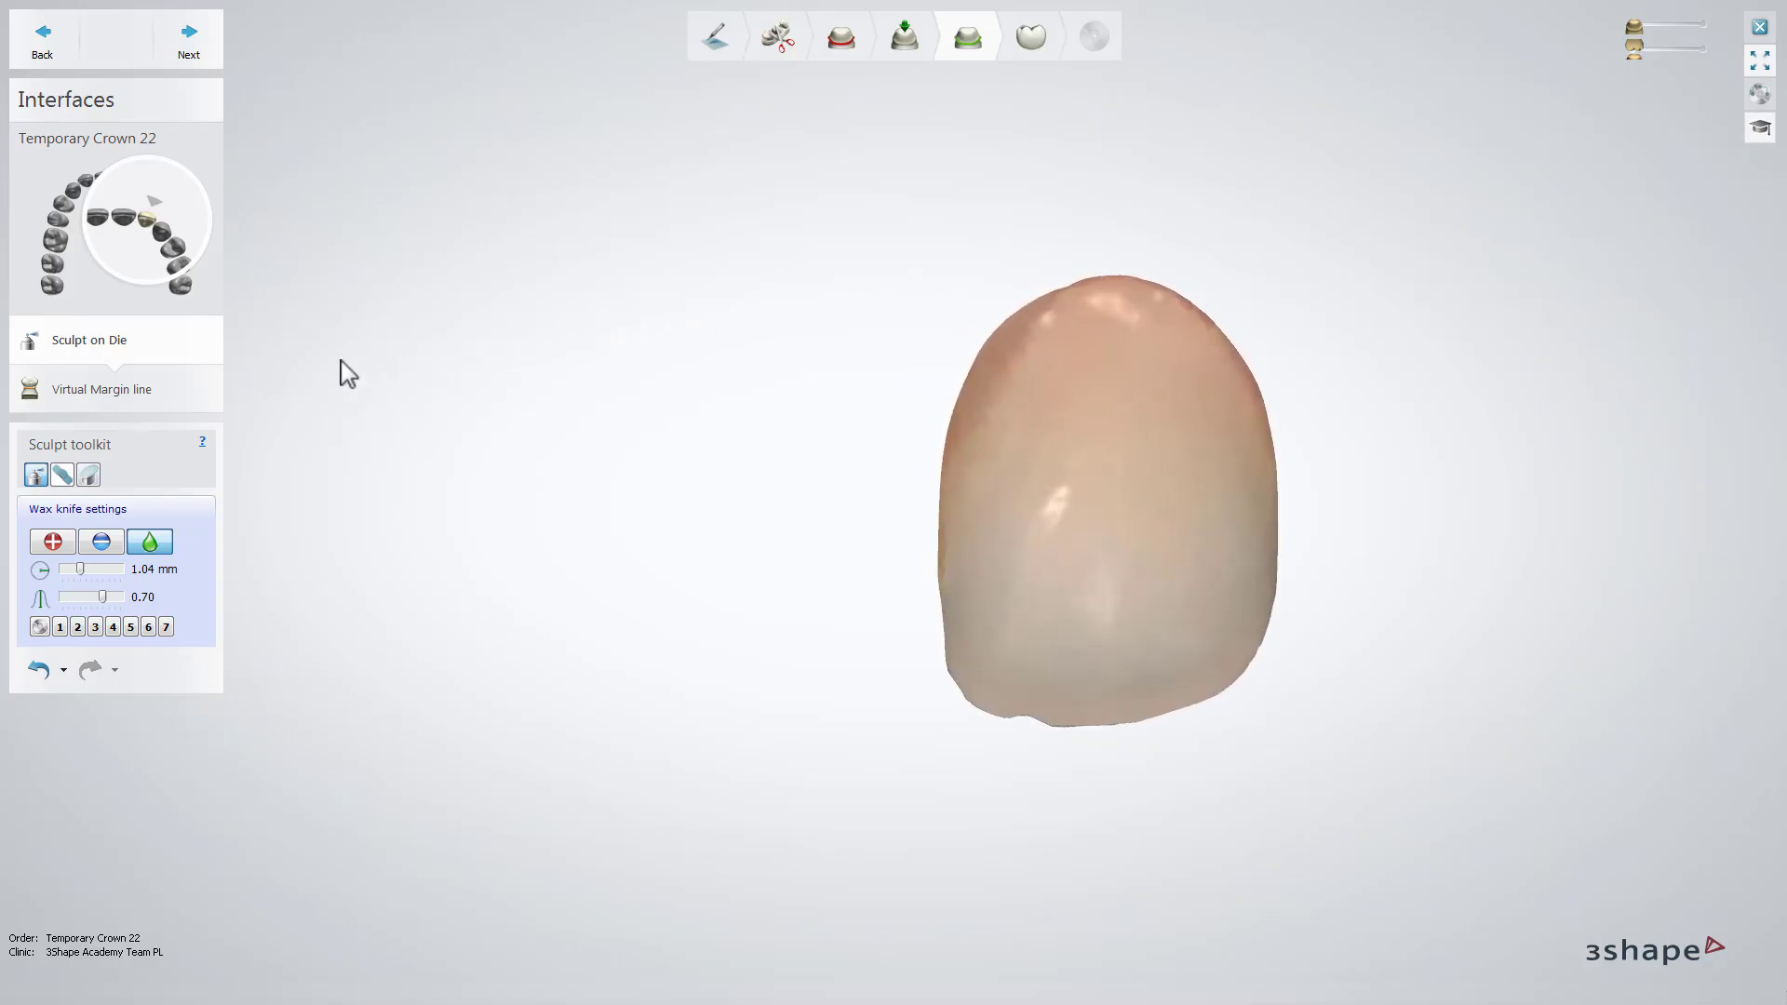
Redraw the virtual margin line across the mesial and distal sides of tooth 22 to form a lower cutout line.
{"action": "left_click", "coordinate": [212, 381]}
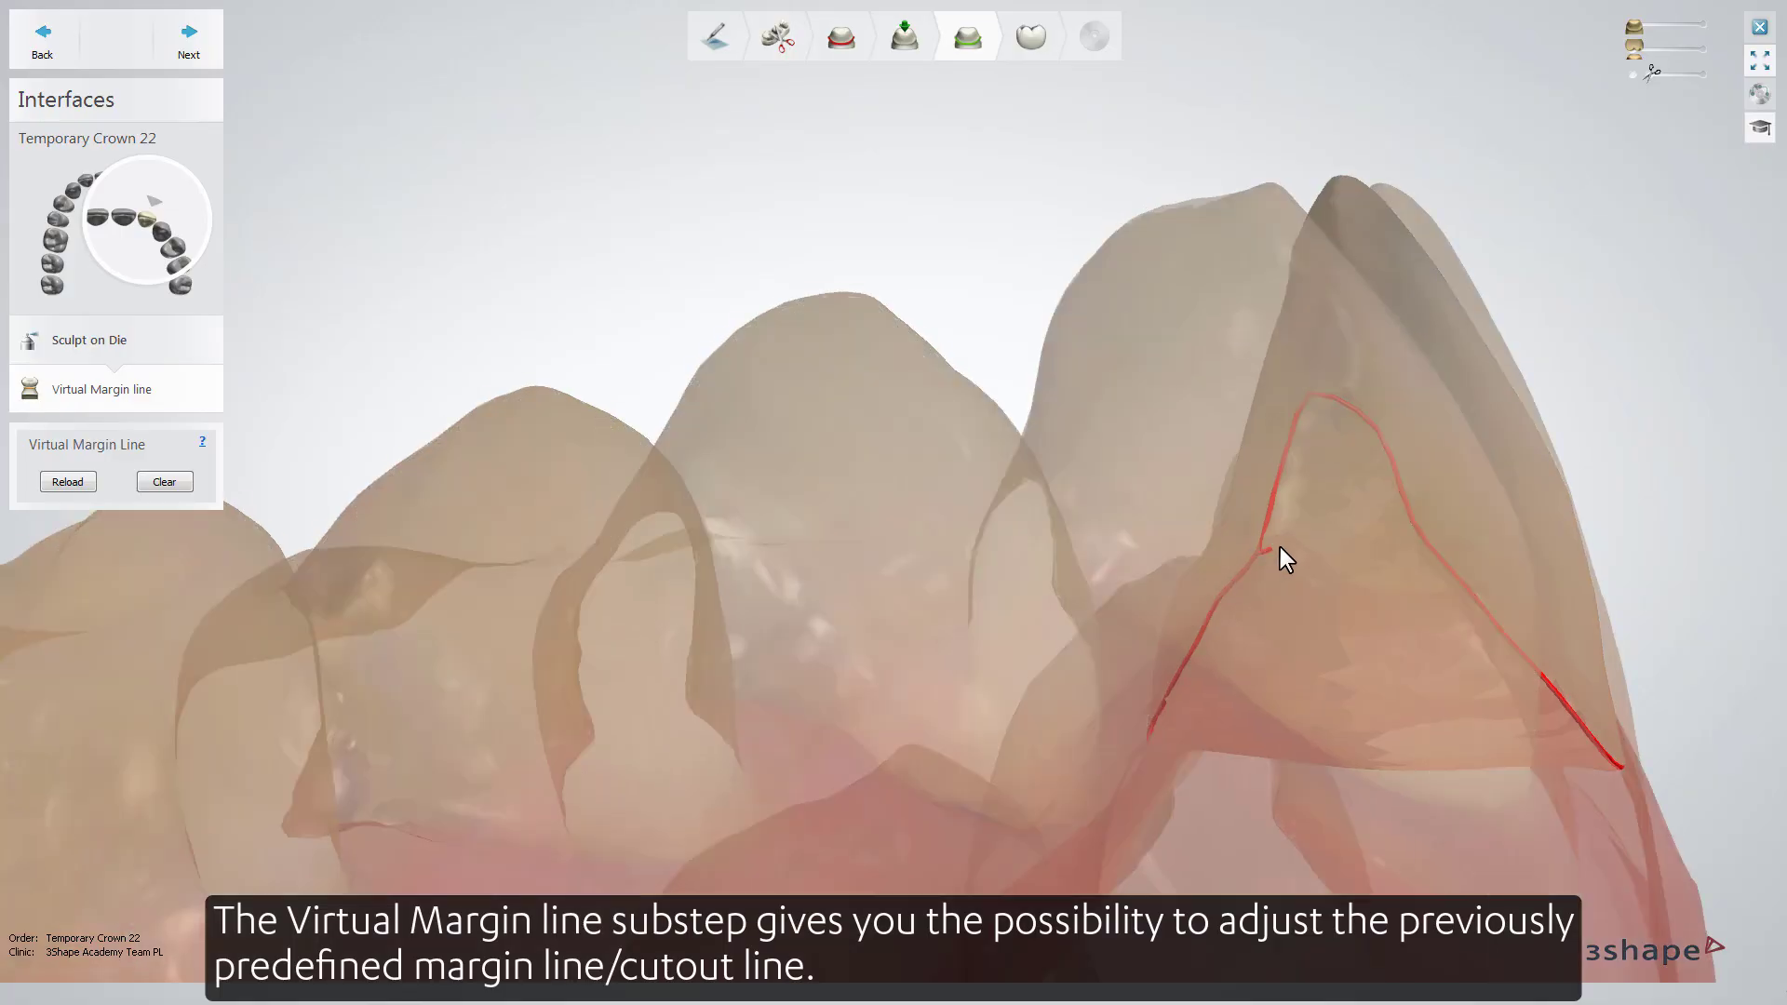
{"action": "left_click_drag", "start_coordinate": [1280, 550], "coordinate": [1310, 541]}
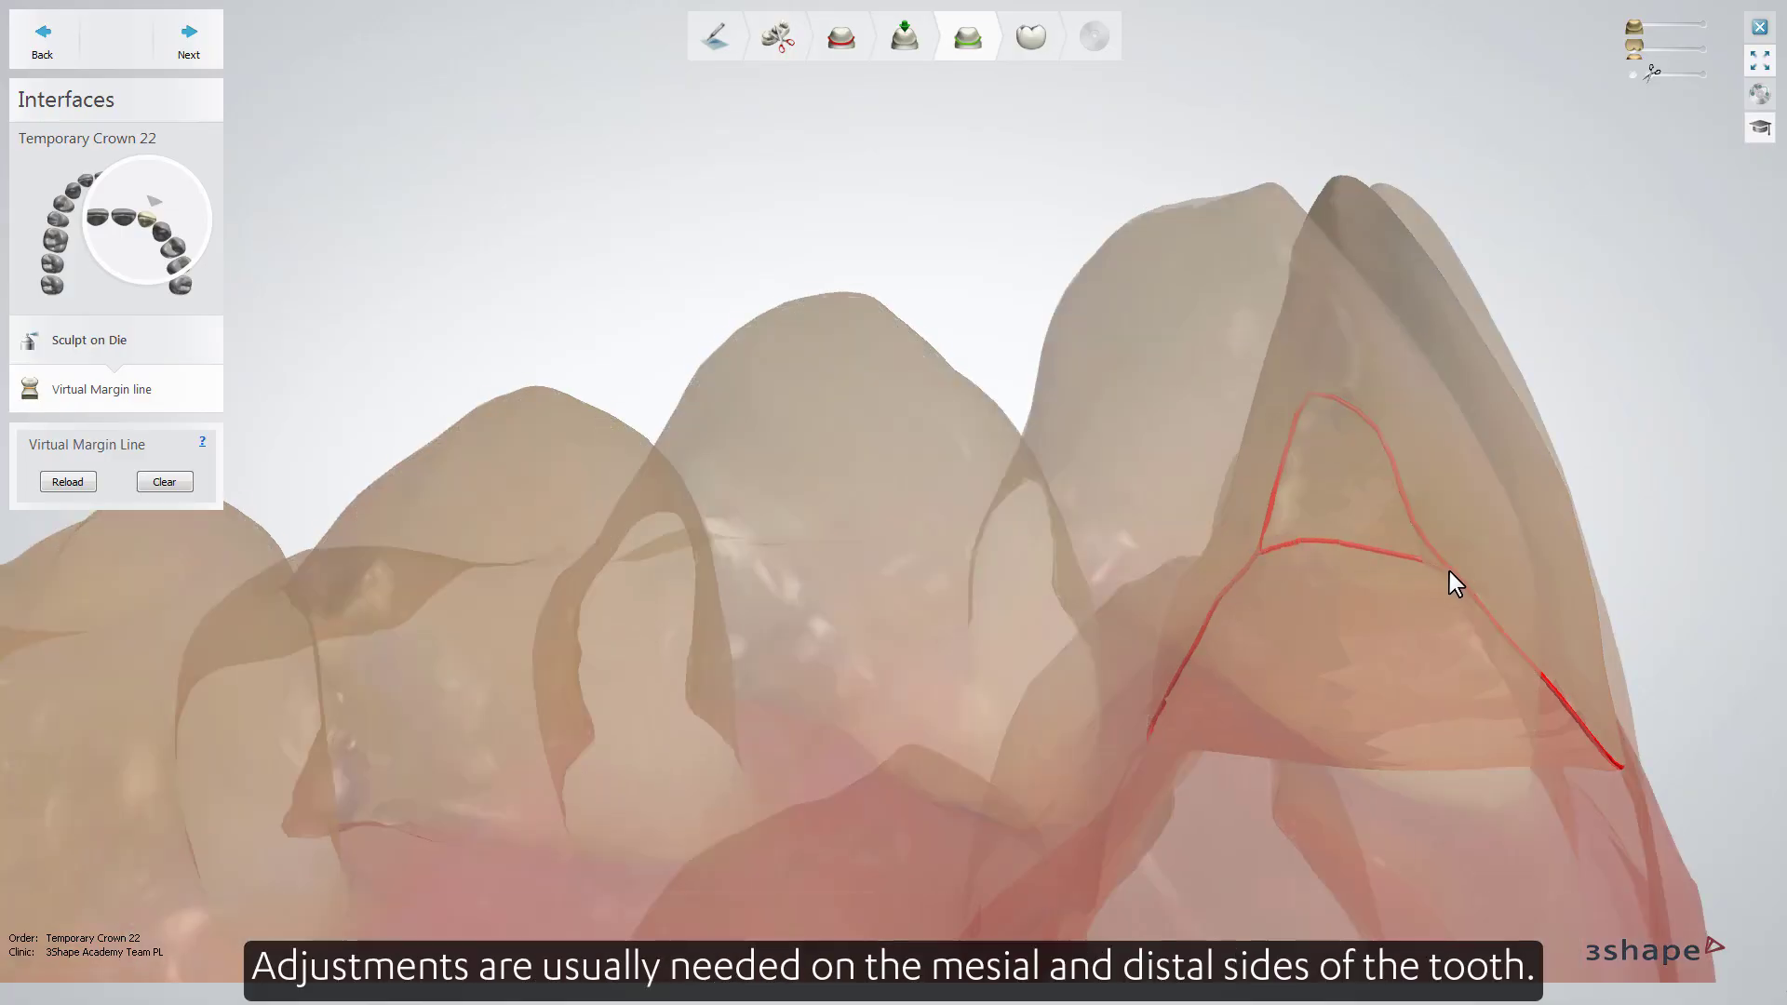
{"action": "left_click_drag", "start_coordinate": [1449, 571], "coordinate": [1451, 573]}
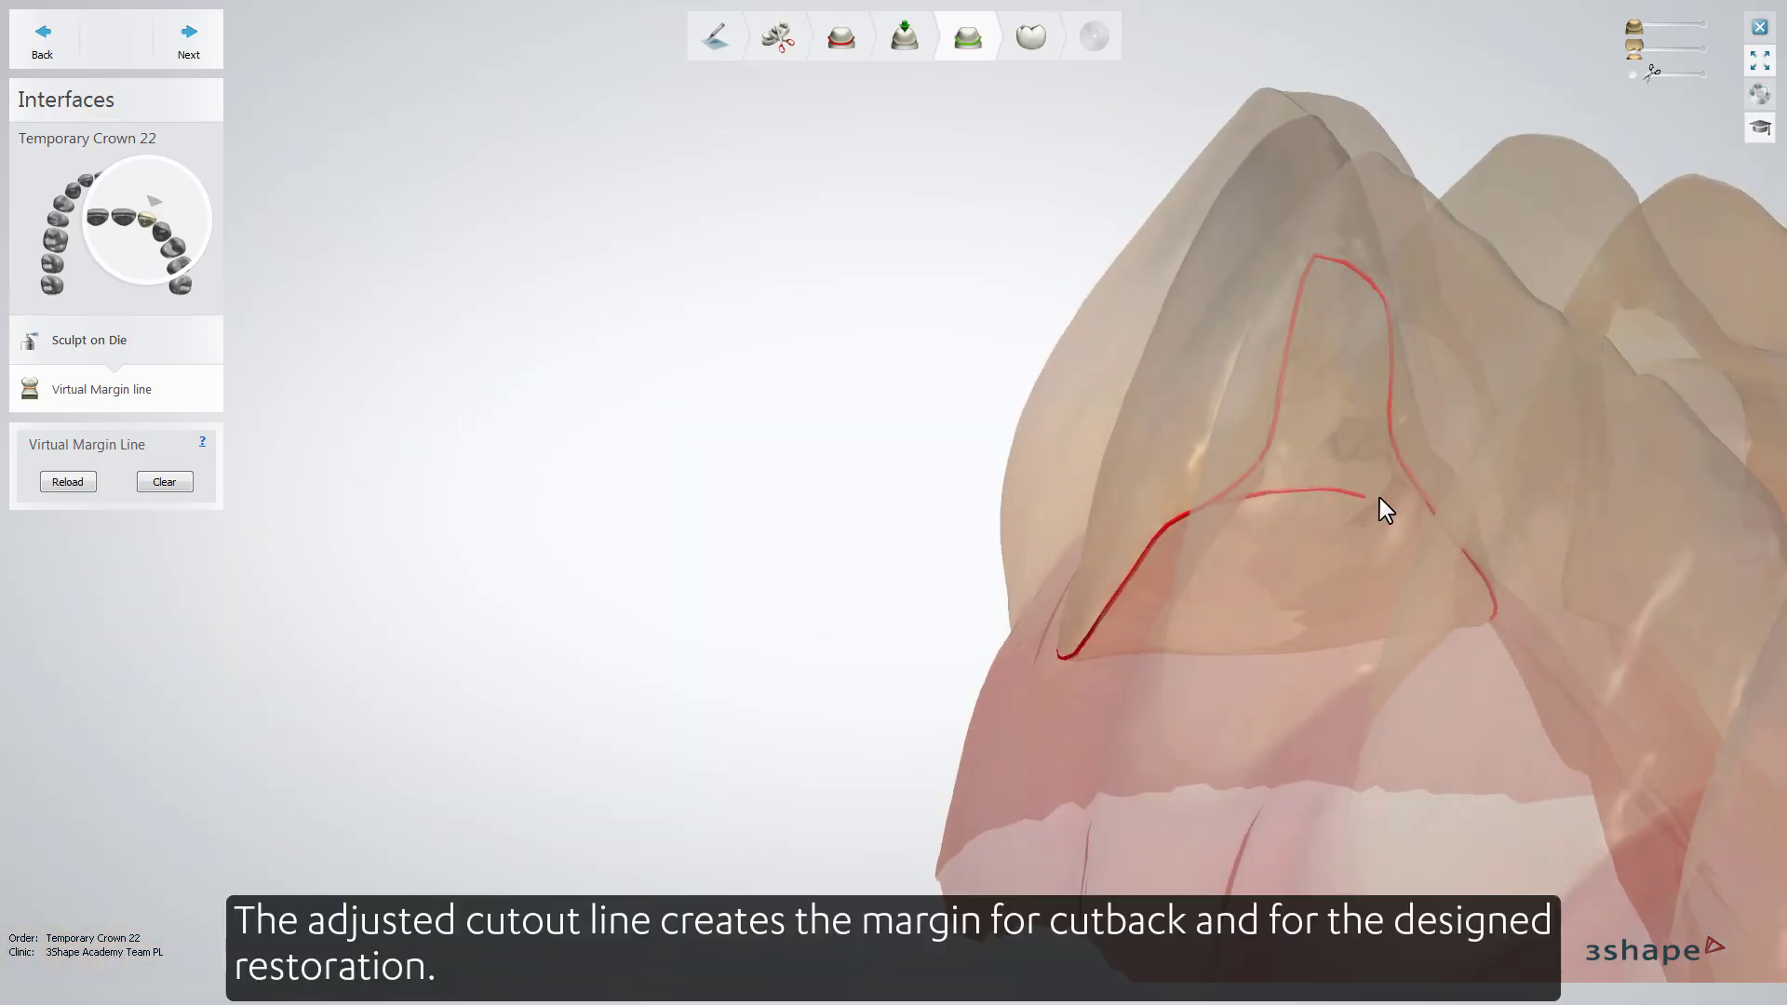
{"action": "left_click", "coordinate": [1426, 506]}
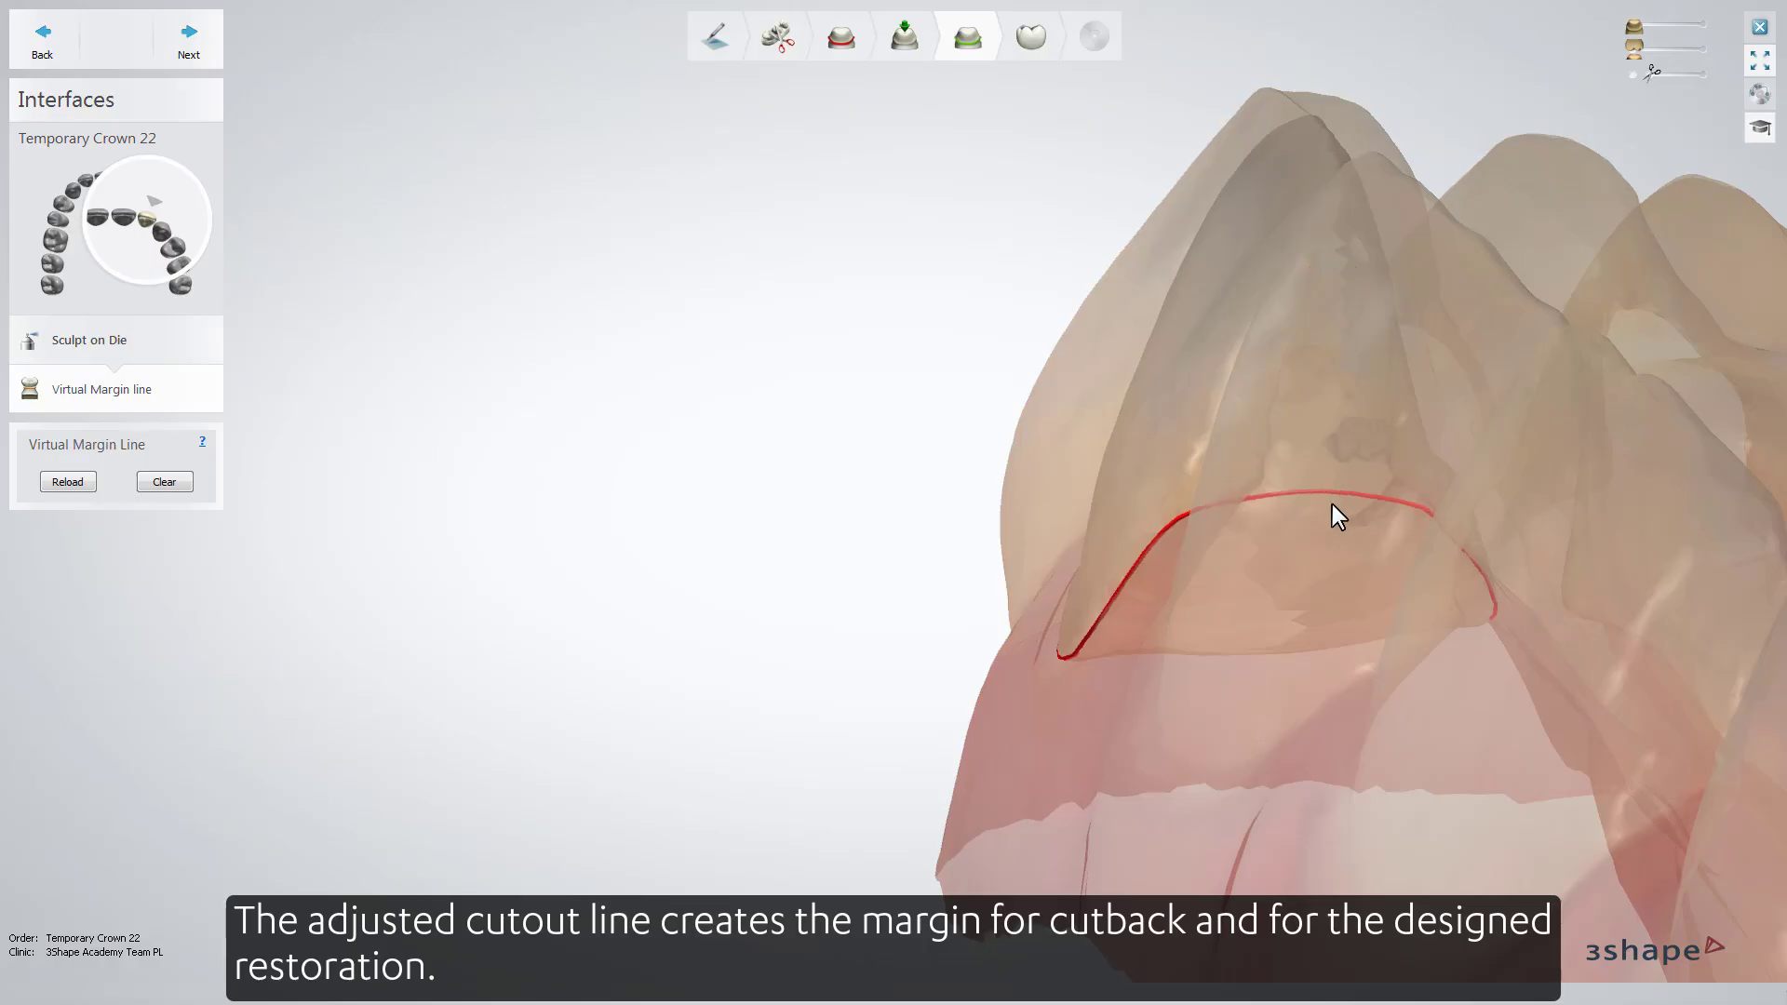
{"action": "right_click_drag", "start_coordinate": [1332, 505], "coordinate": [1253, 526]}
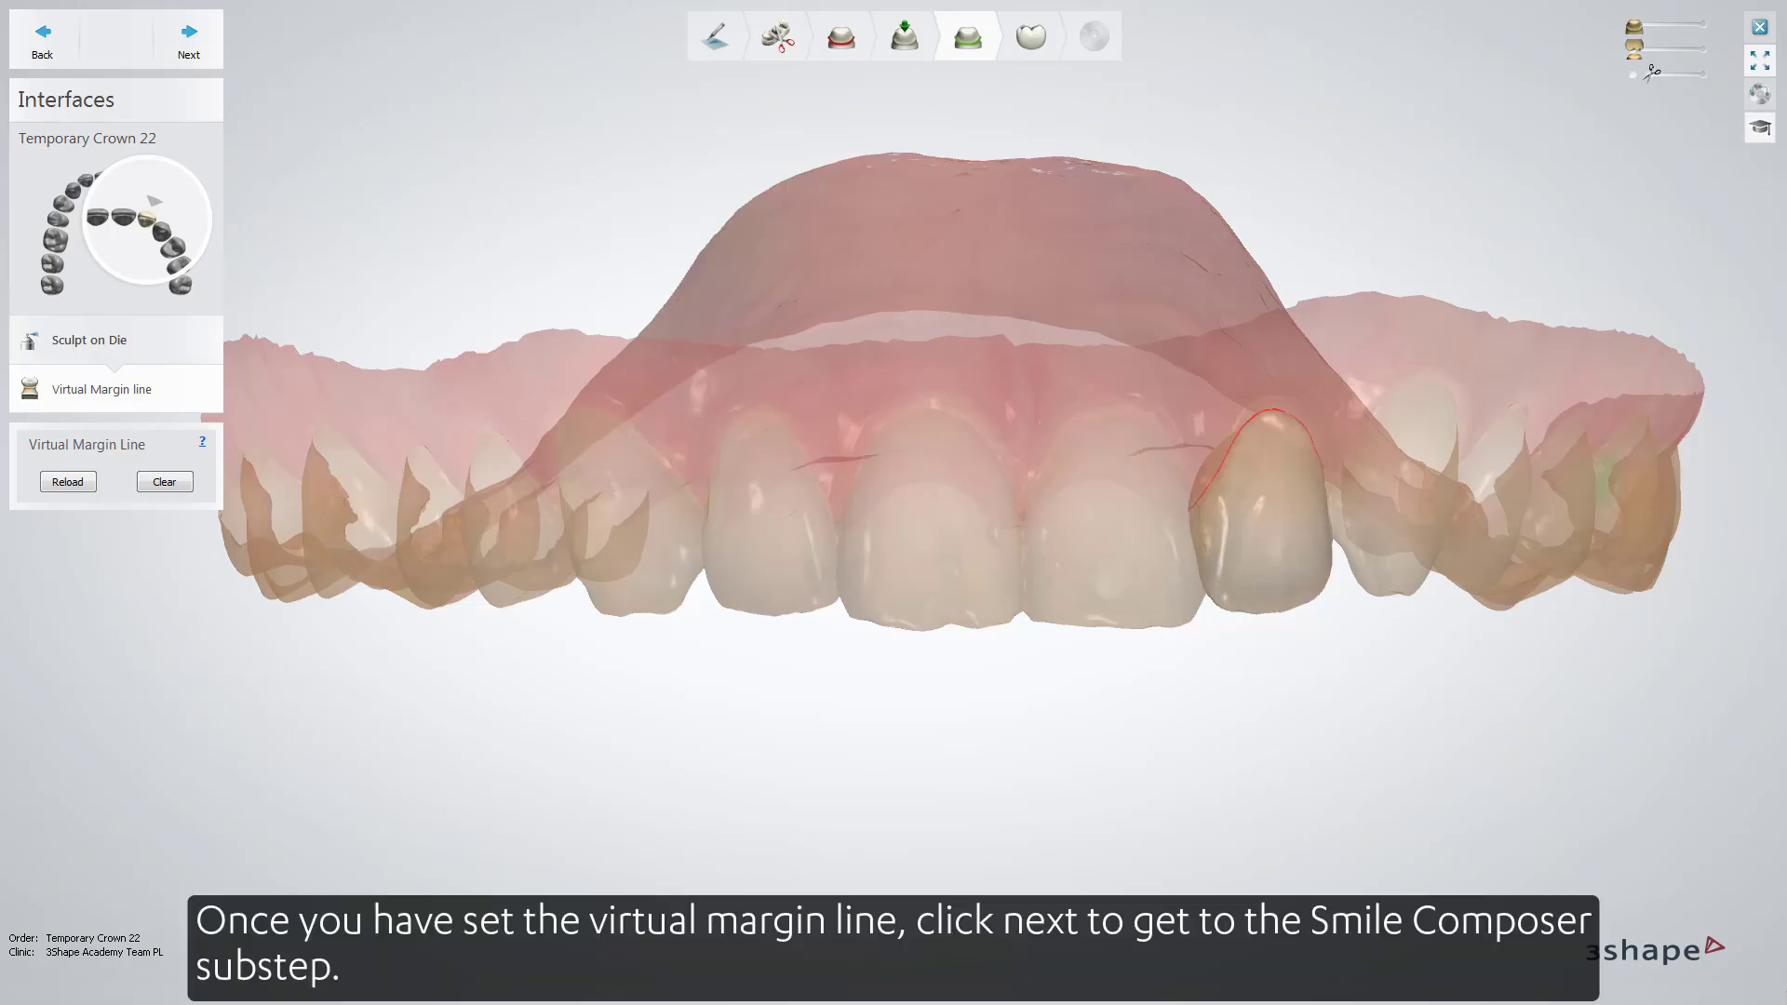
Proceed to Smile Composer, show the smile library choice and rotate the library crown on tooth 22 slightly in side view.
{"action": "left_click", "coordinate": [189, 42]}
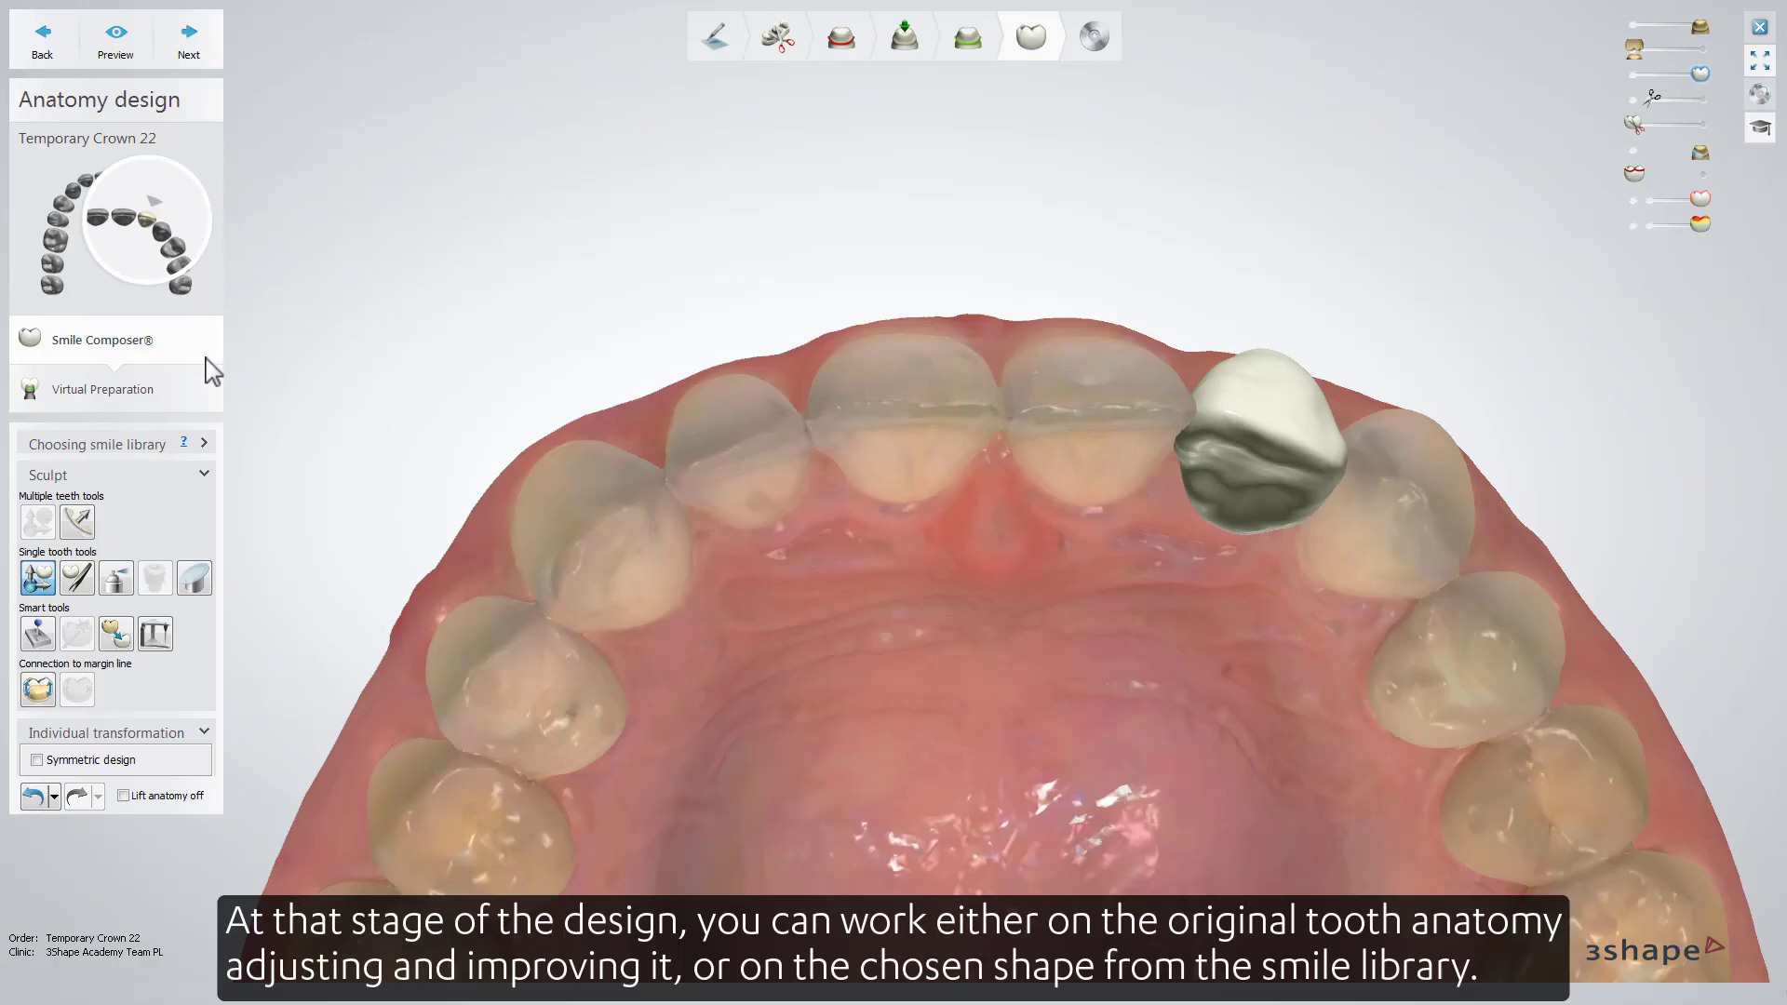
{"action": "left_click", "coordinate": [206, 443]}
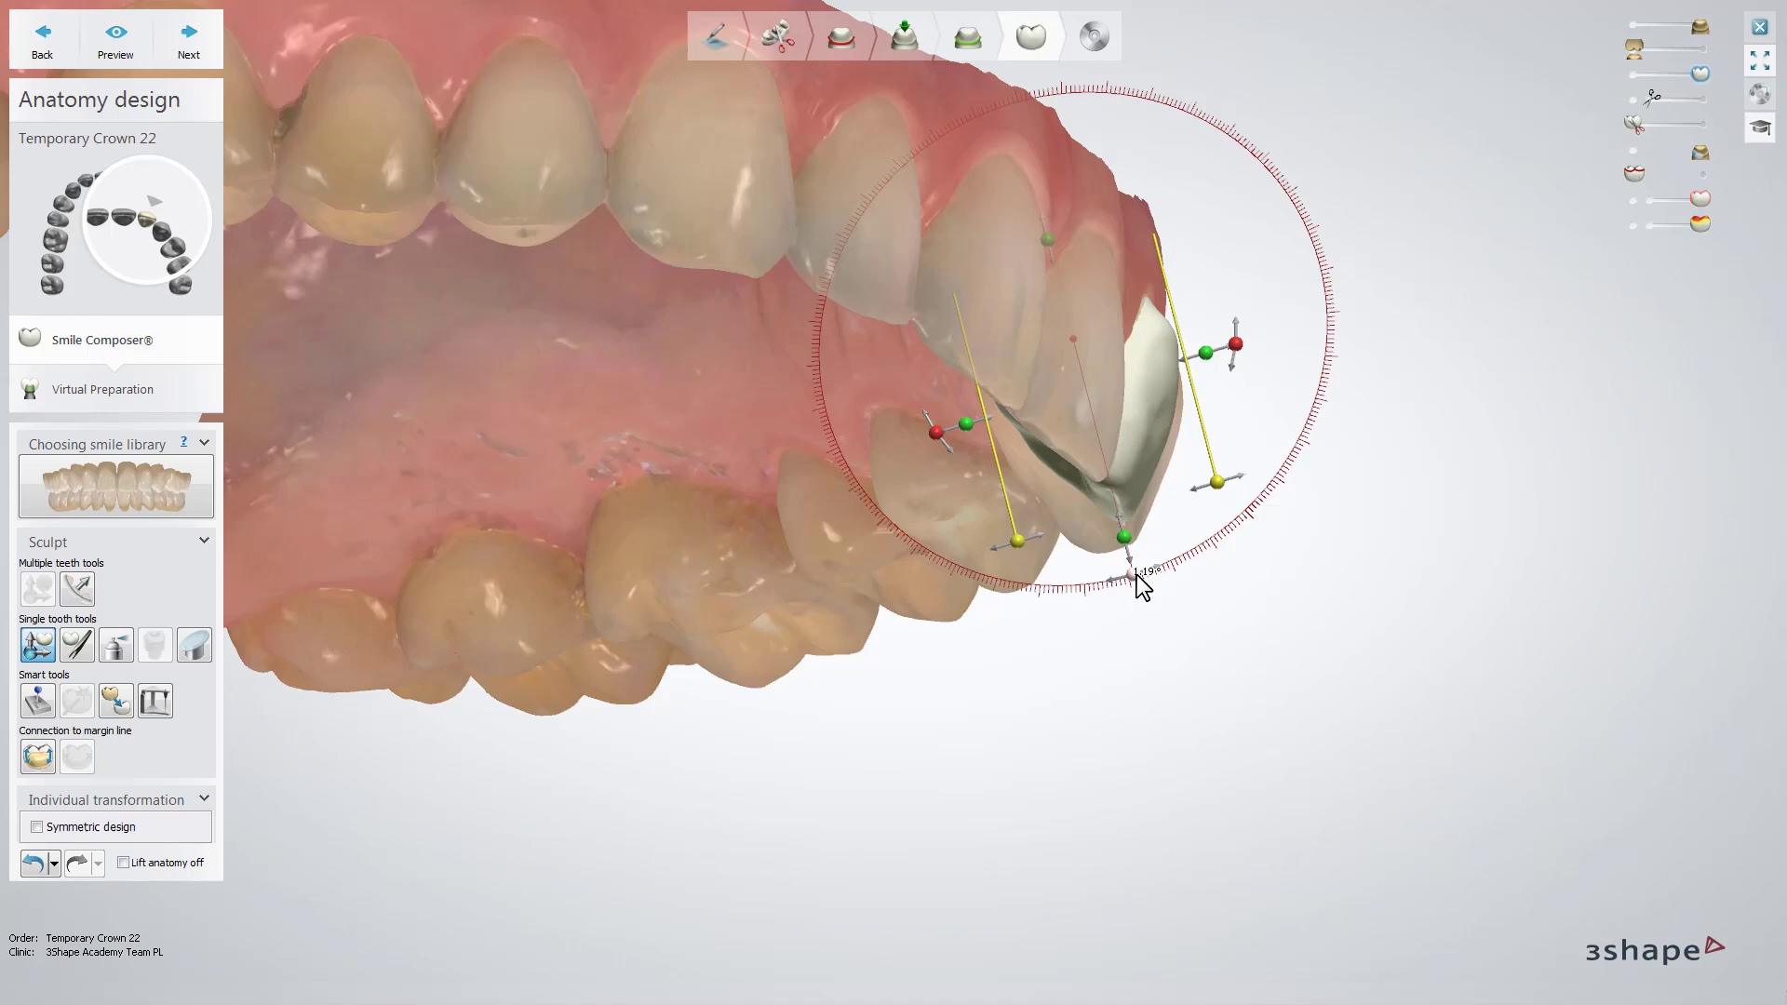
{"action": "left_click_drag", "start_coordinate": [1136, 575], "coordinate": [1144, 573]}
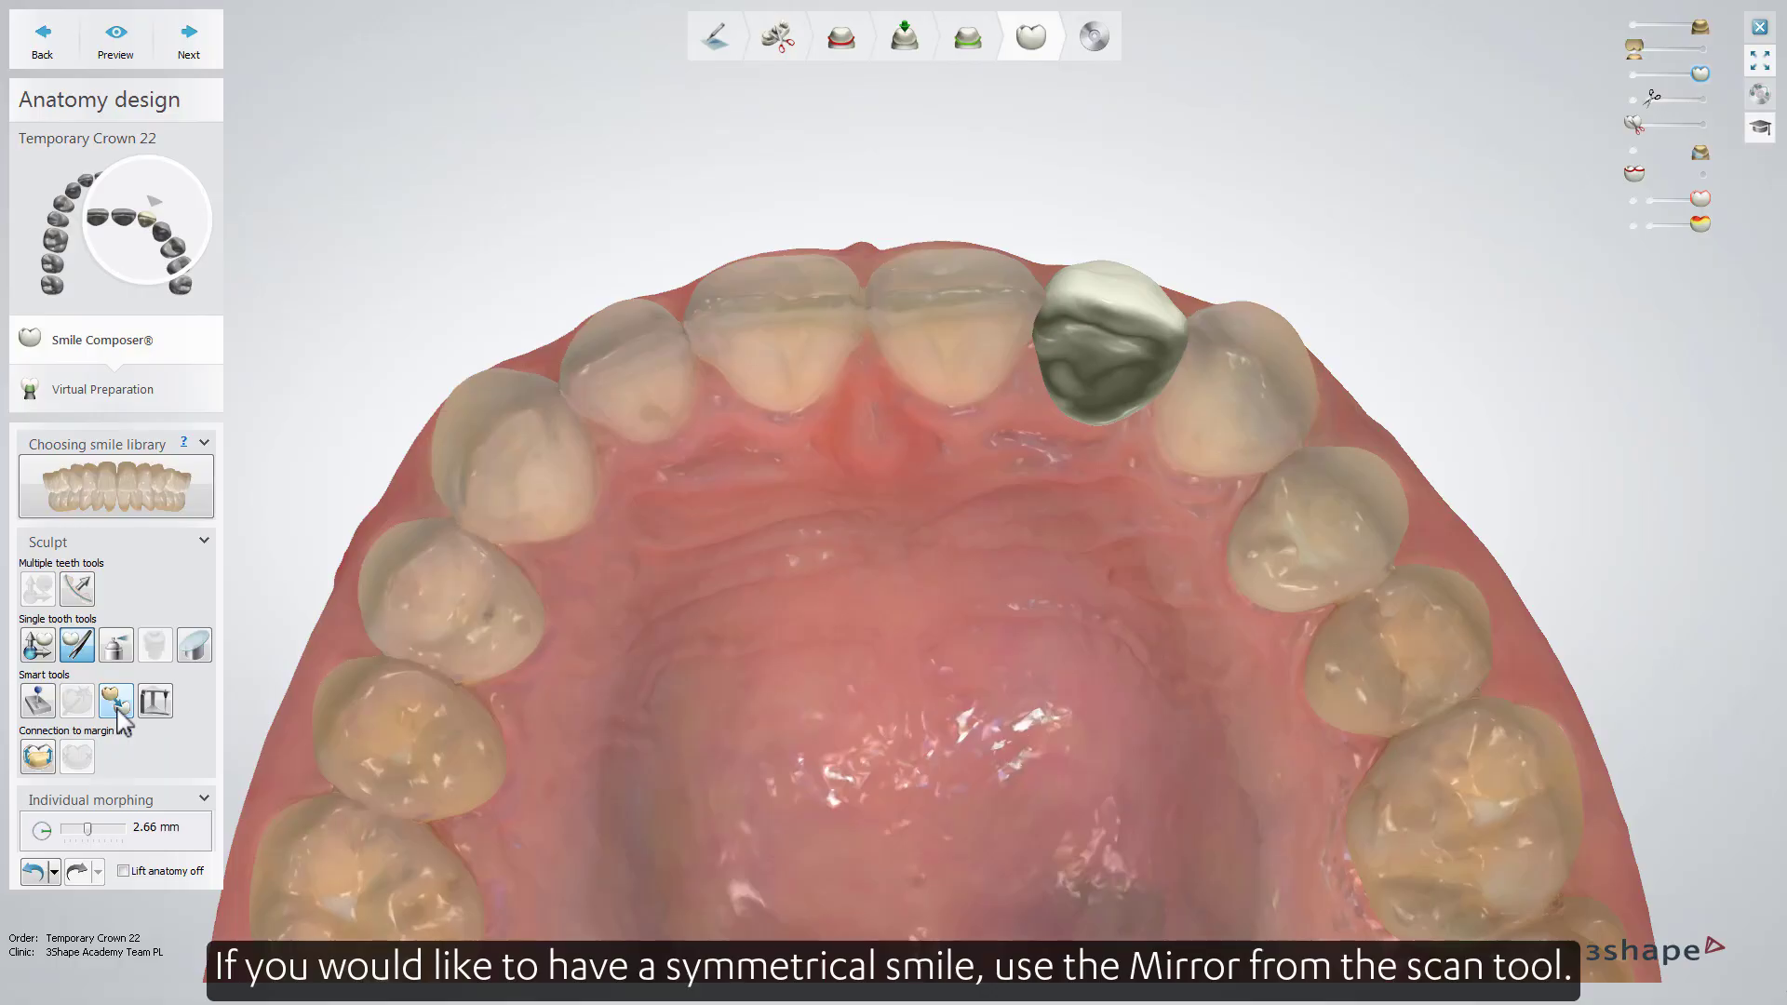
Mirror the scanned lateral incisor from the opposite side of the arch onto the tooth 22 crown.
{"action": "left_click", "coordinate": [118, 707]}
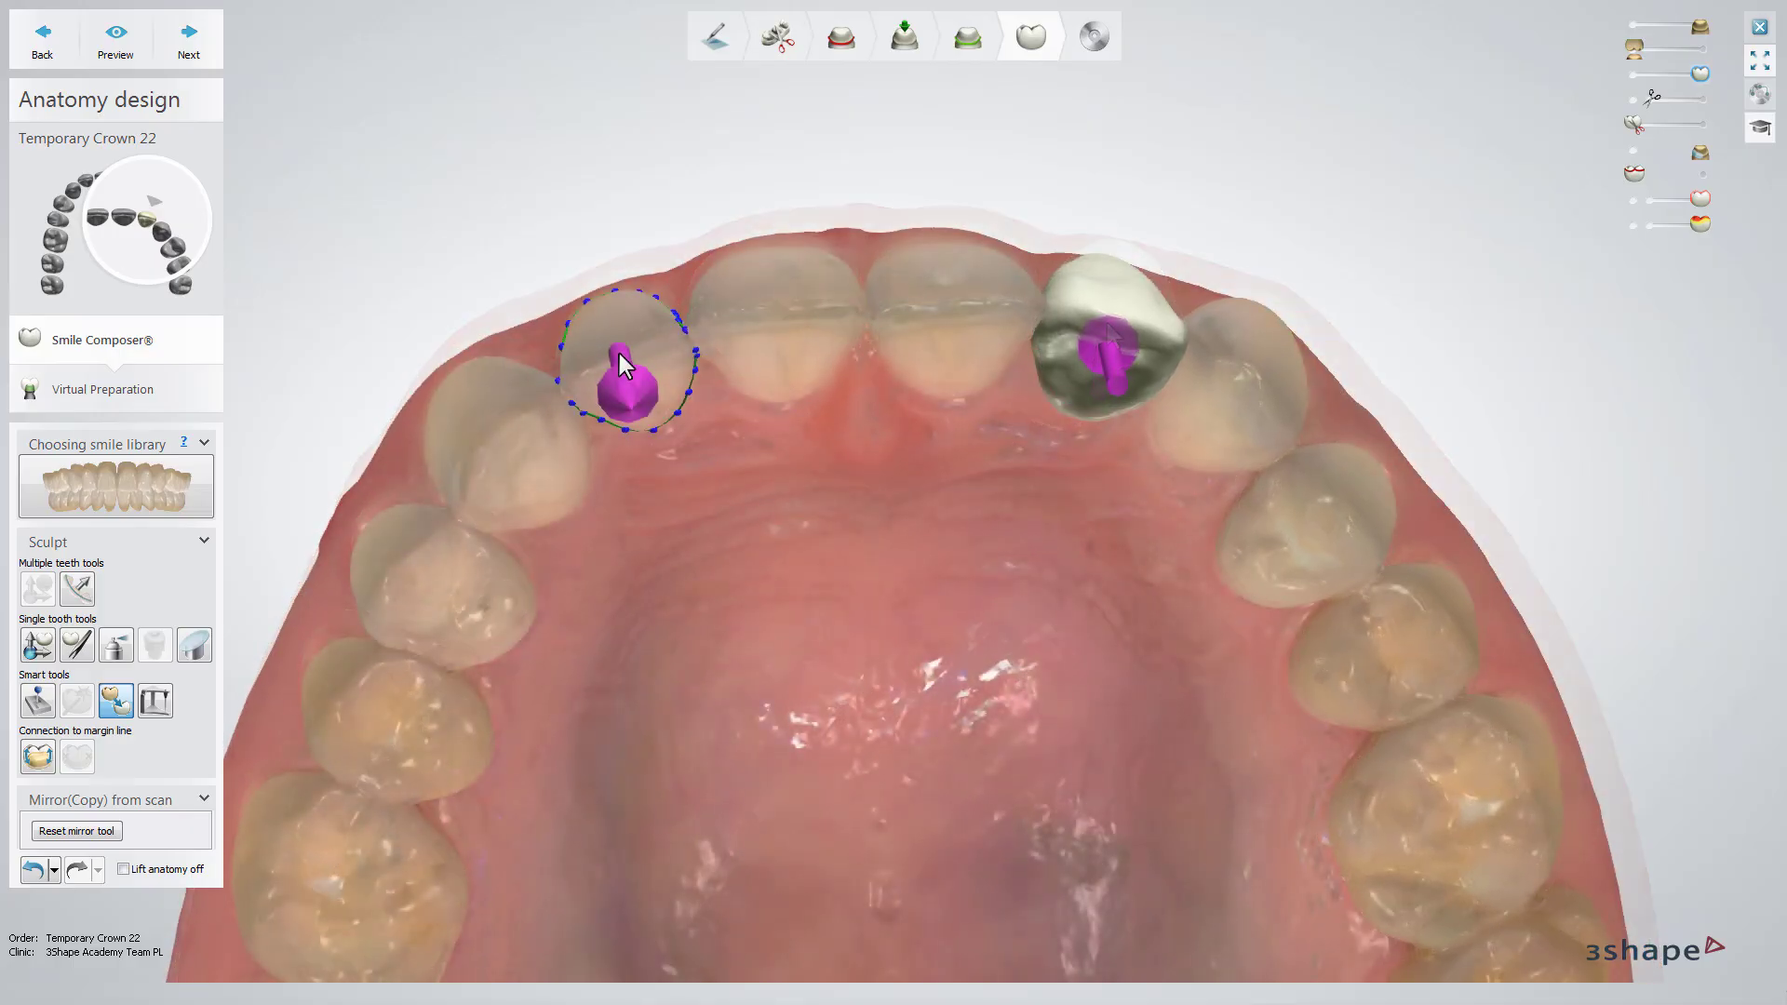
{"action": "left_click", "coordinate": [618, 354]}
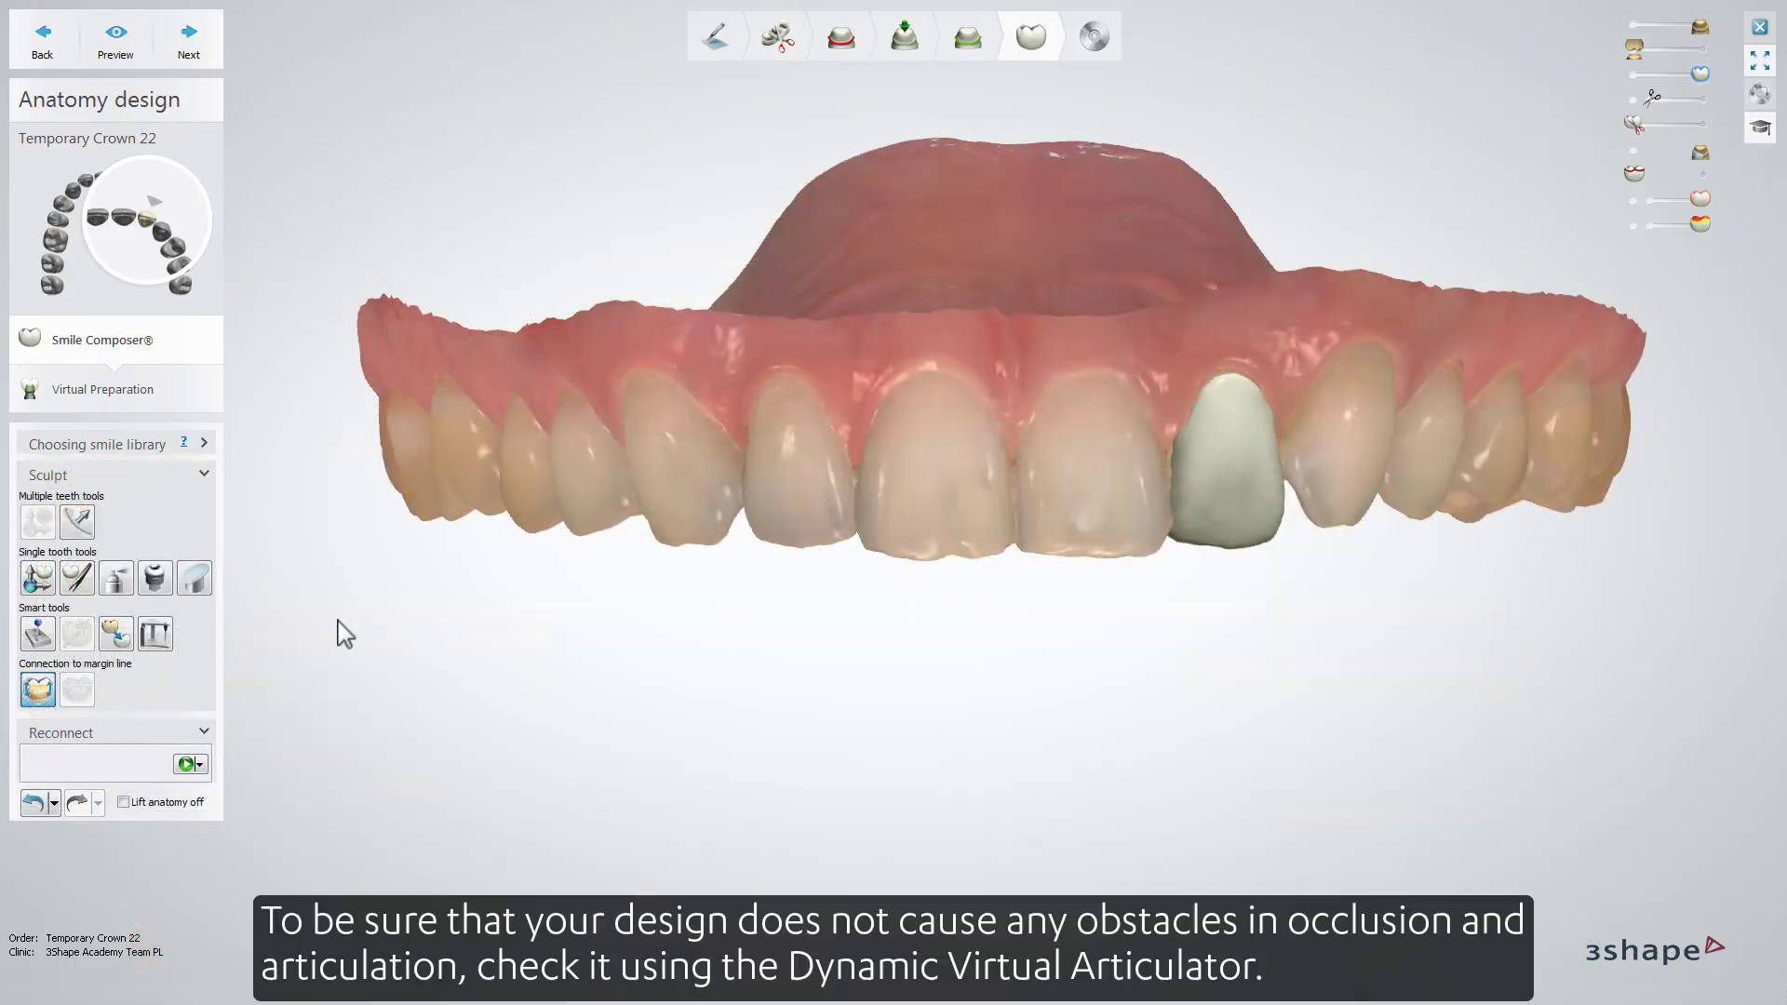
Run the virtual articulator movement simulation with contacts recorded and adapt the crown design to the contacts.
{"action": "left_click", "coordinate": [156, 635]}
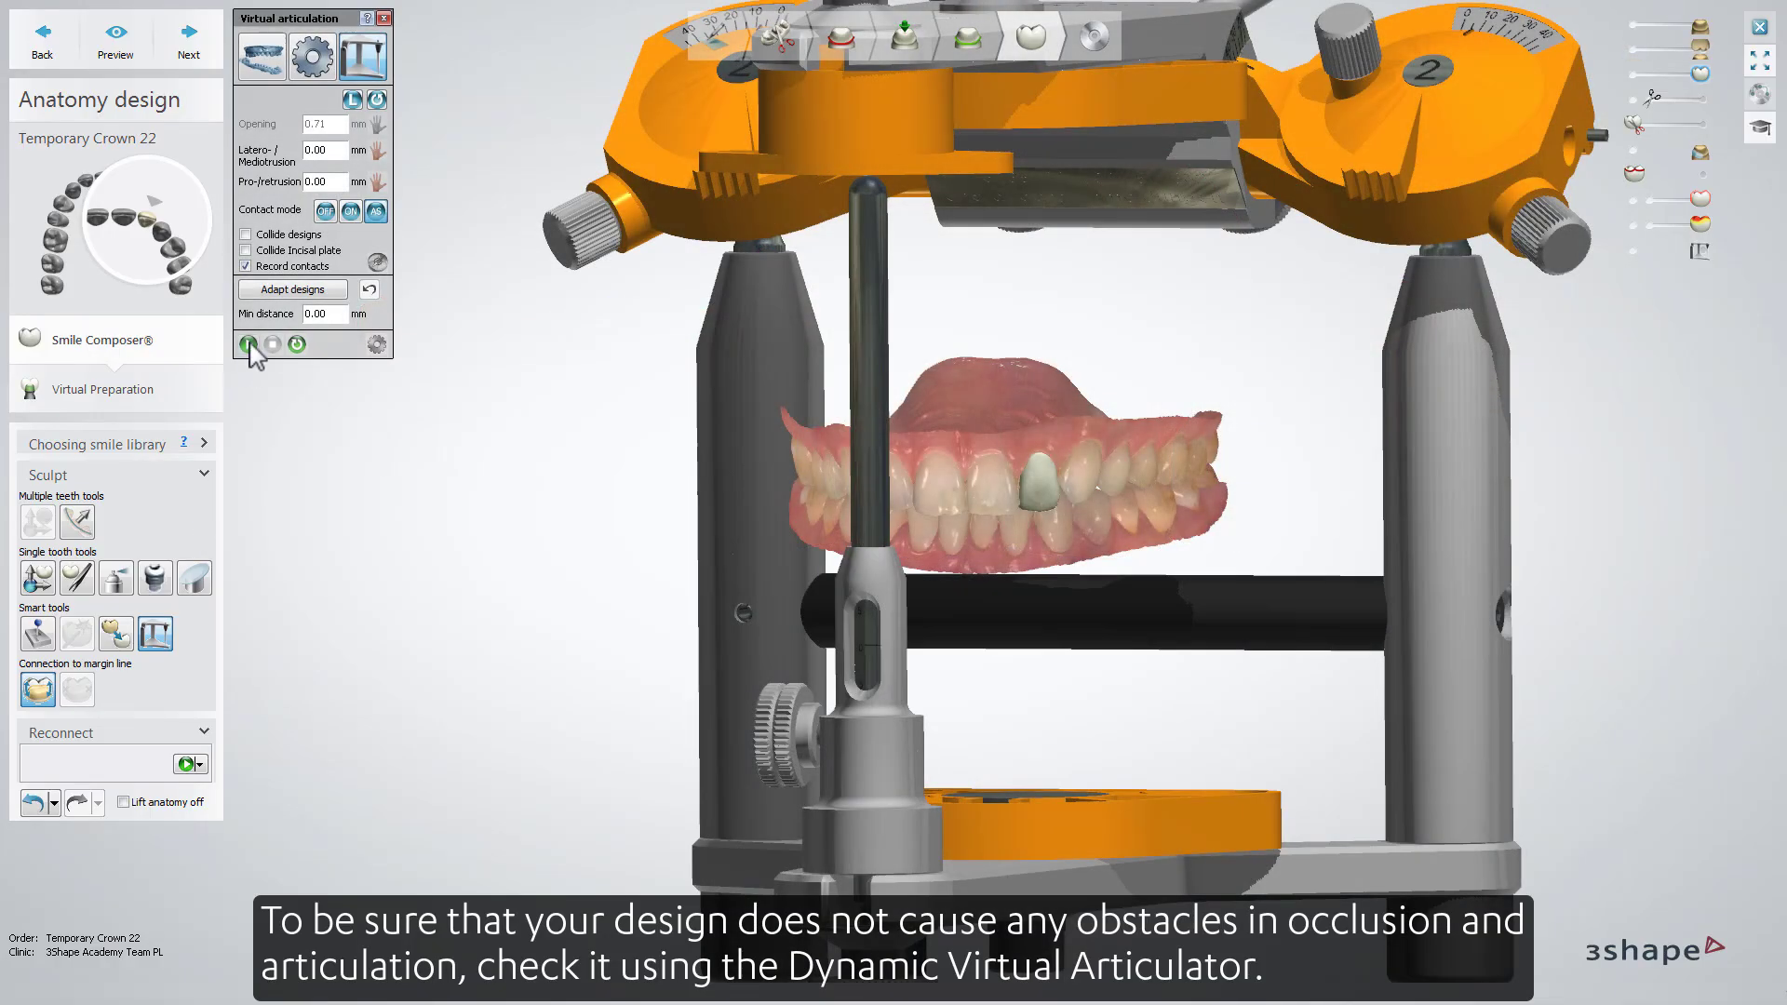
{"action": "left_click", "coordinate": [249, 345]}
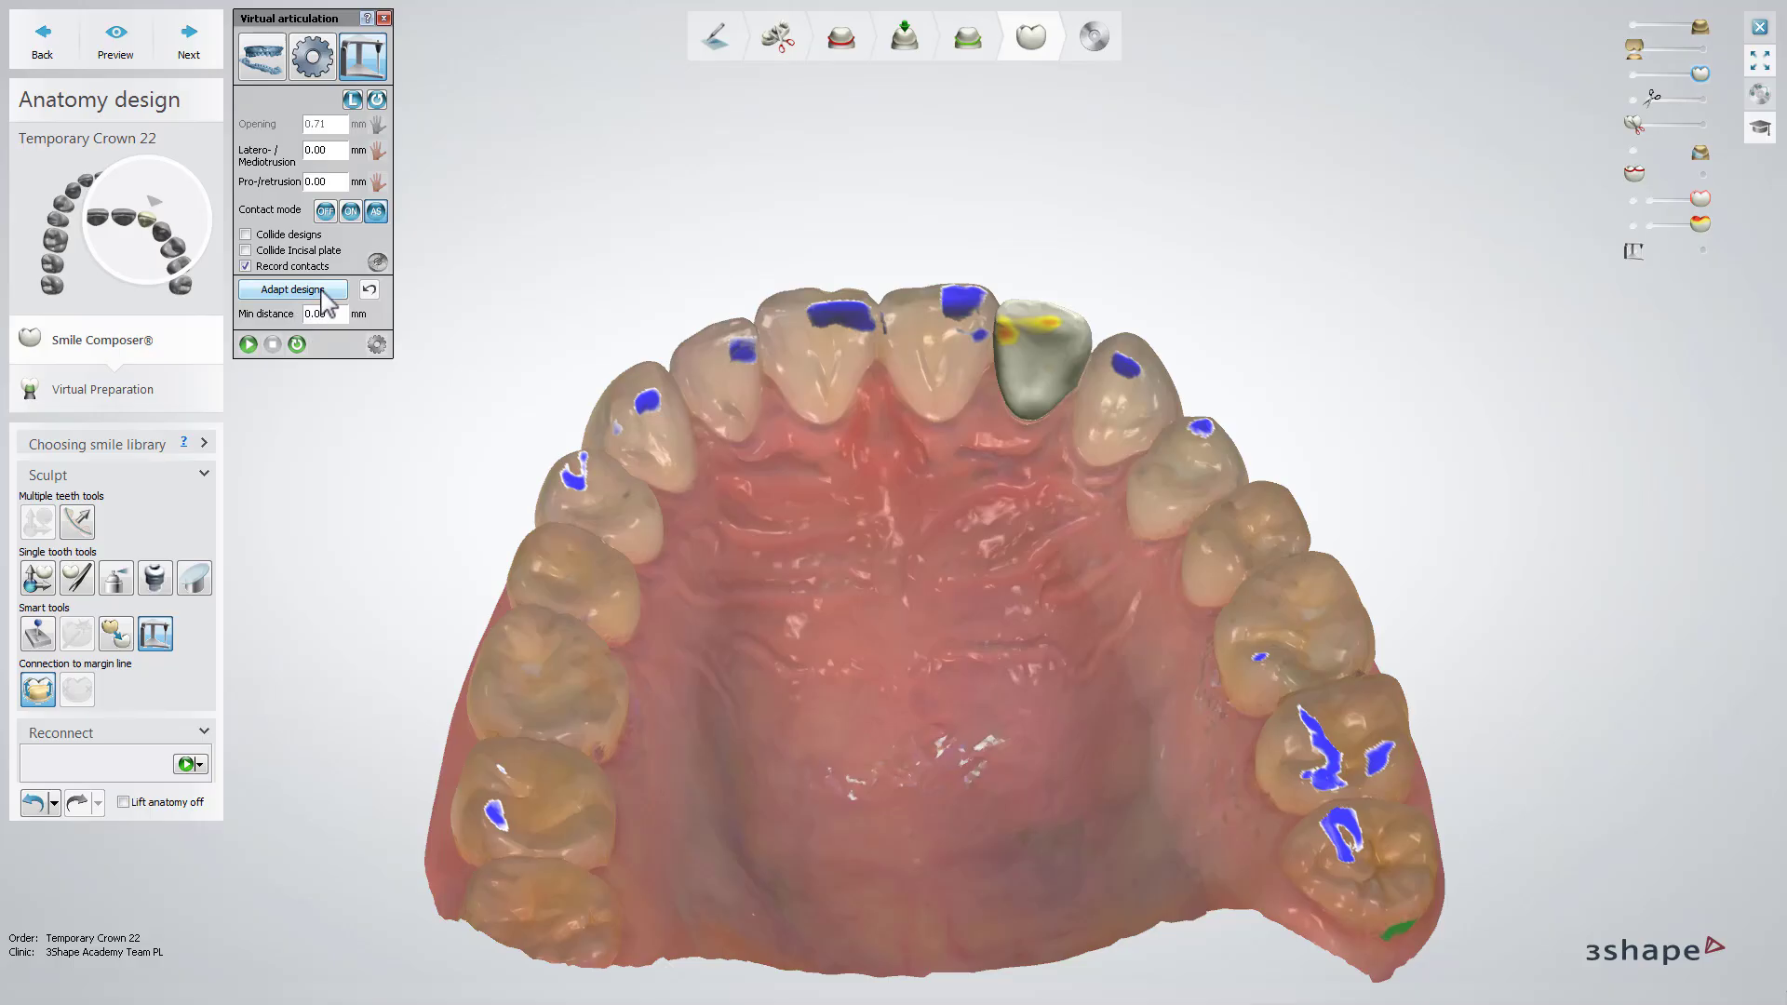
{"action": "left_click", "coordinate": [322, 291]}
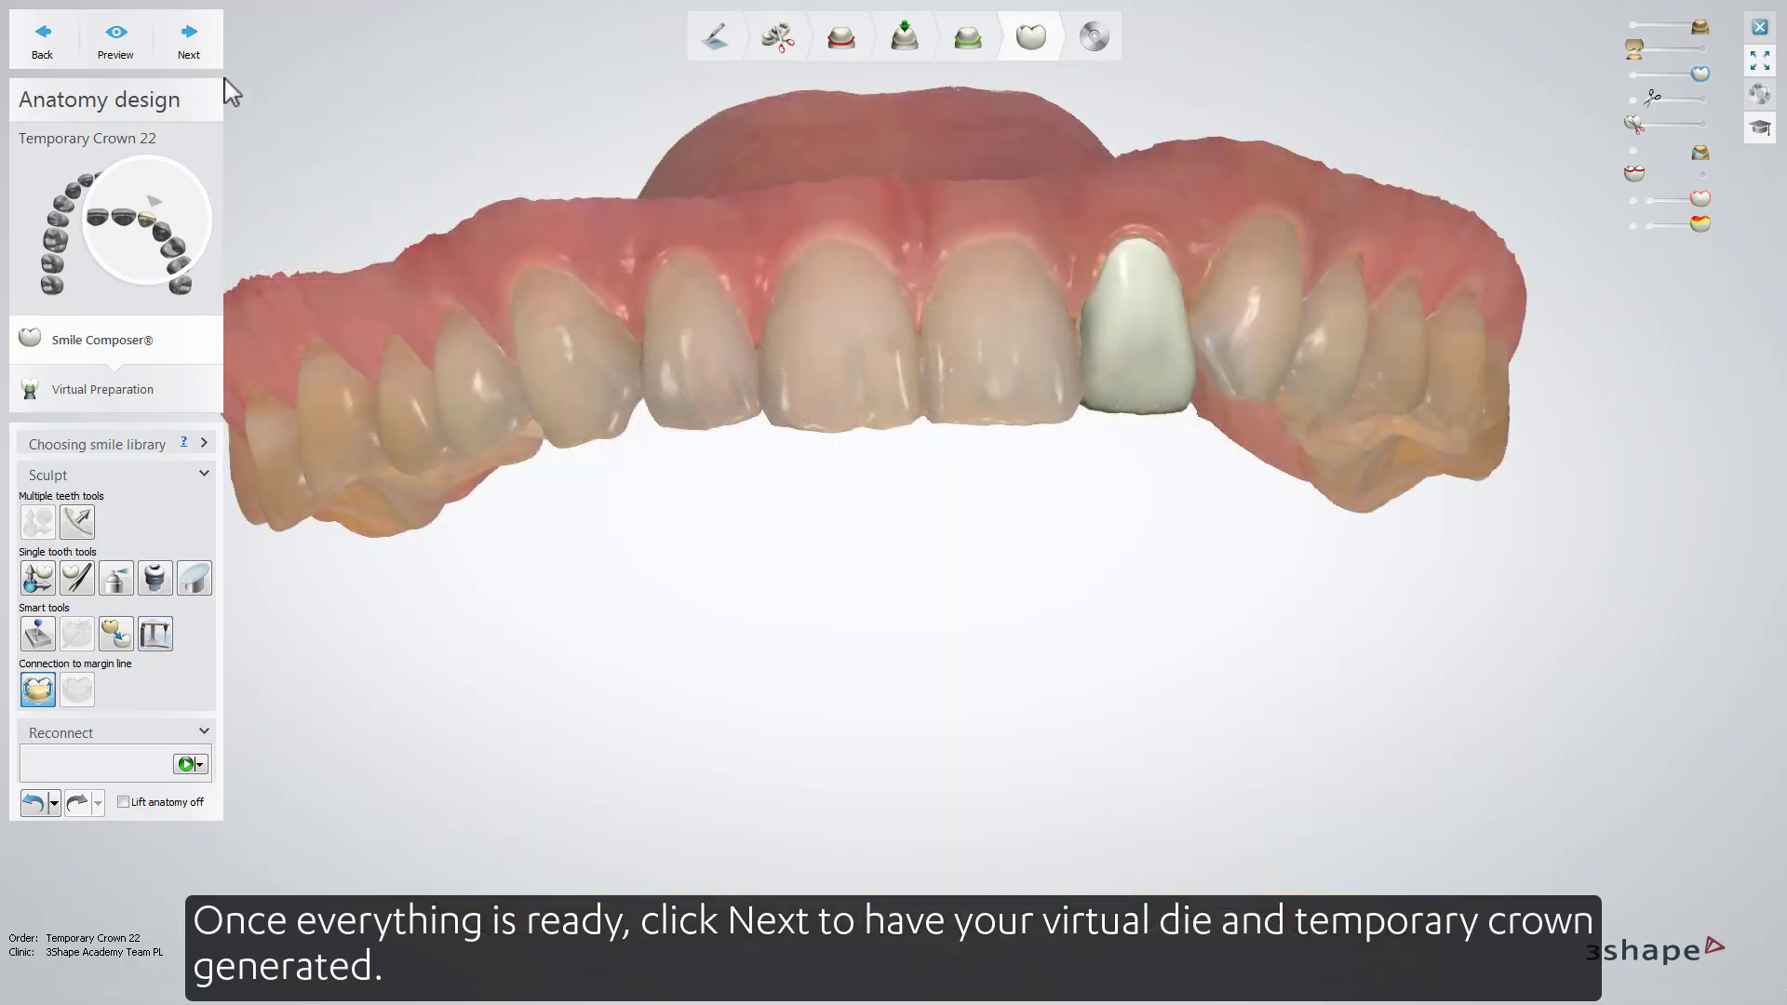
Generate the virtual preparation for Temporary Crown 22 and show the prepared die.
{"action": "left_click", "coordinate": [211, 52]}
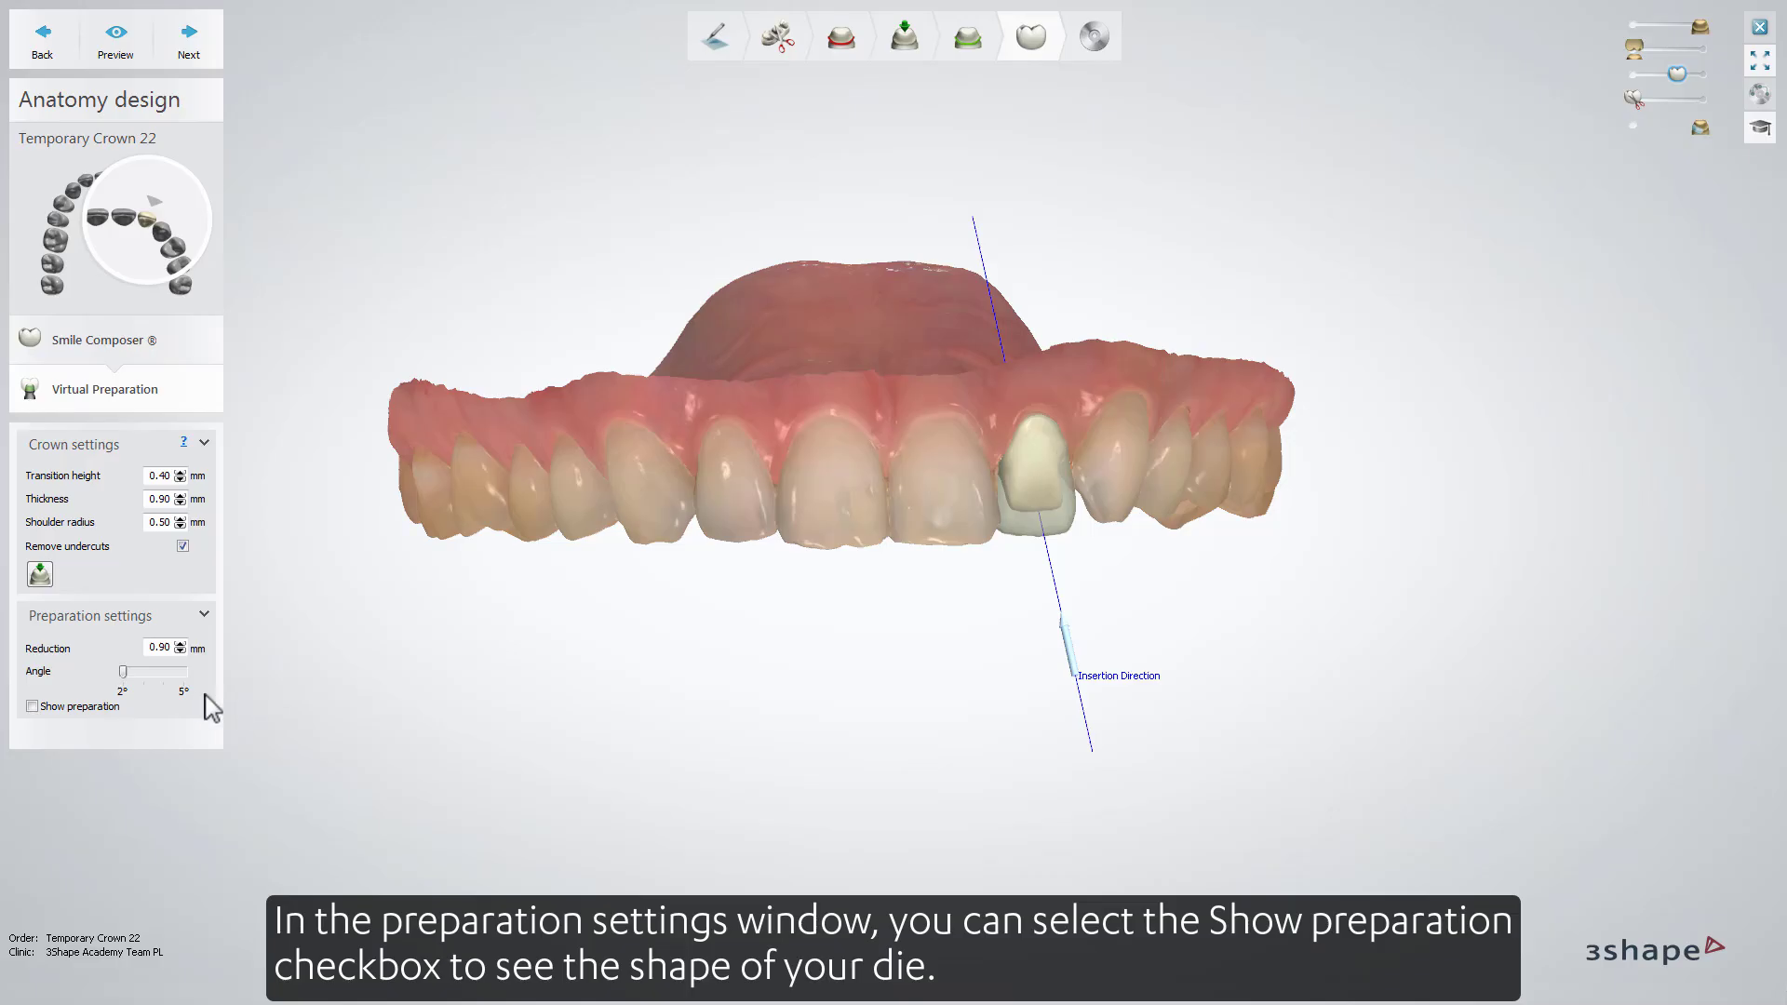
{"action": "left_click", "coordinate": [32, 707]}
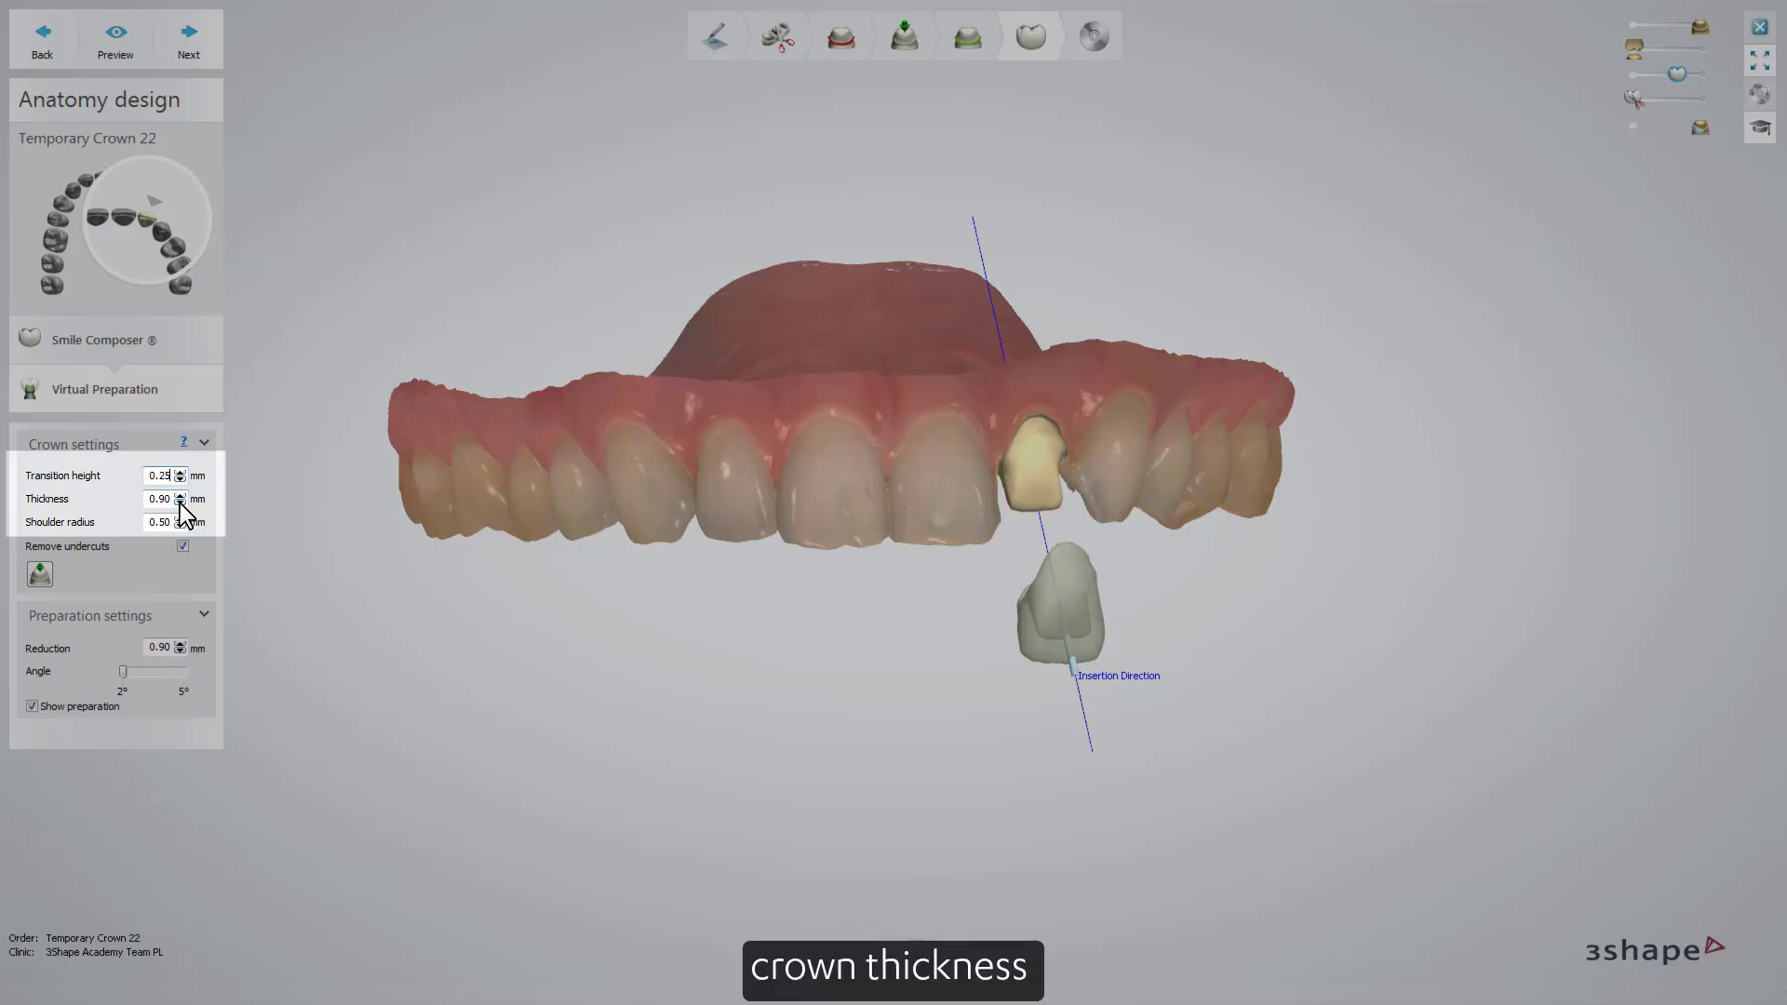
Set the crown's transition height to 0.25 mm, thickness to 0.50 mm and shoulder radius to 0.30 mm, and preview it lifted off the die.
{"action": "left_click", "coordinate": [180, 504]}
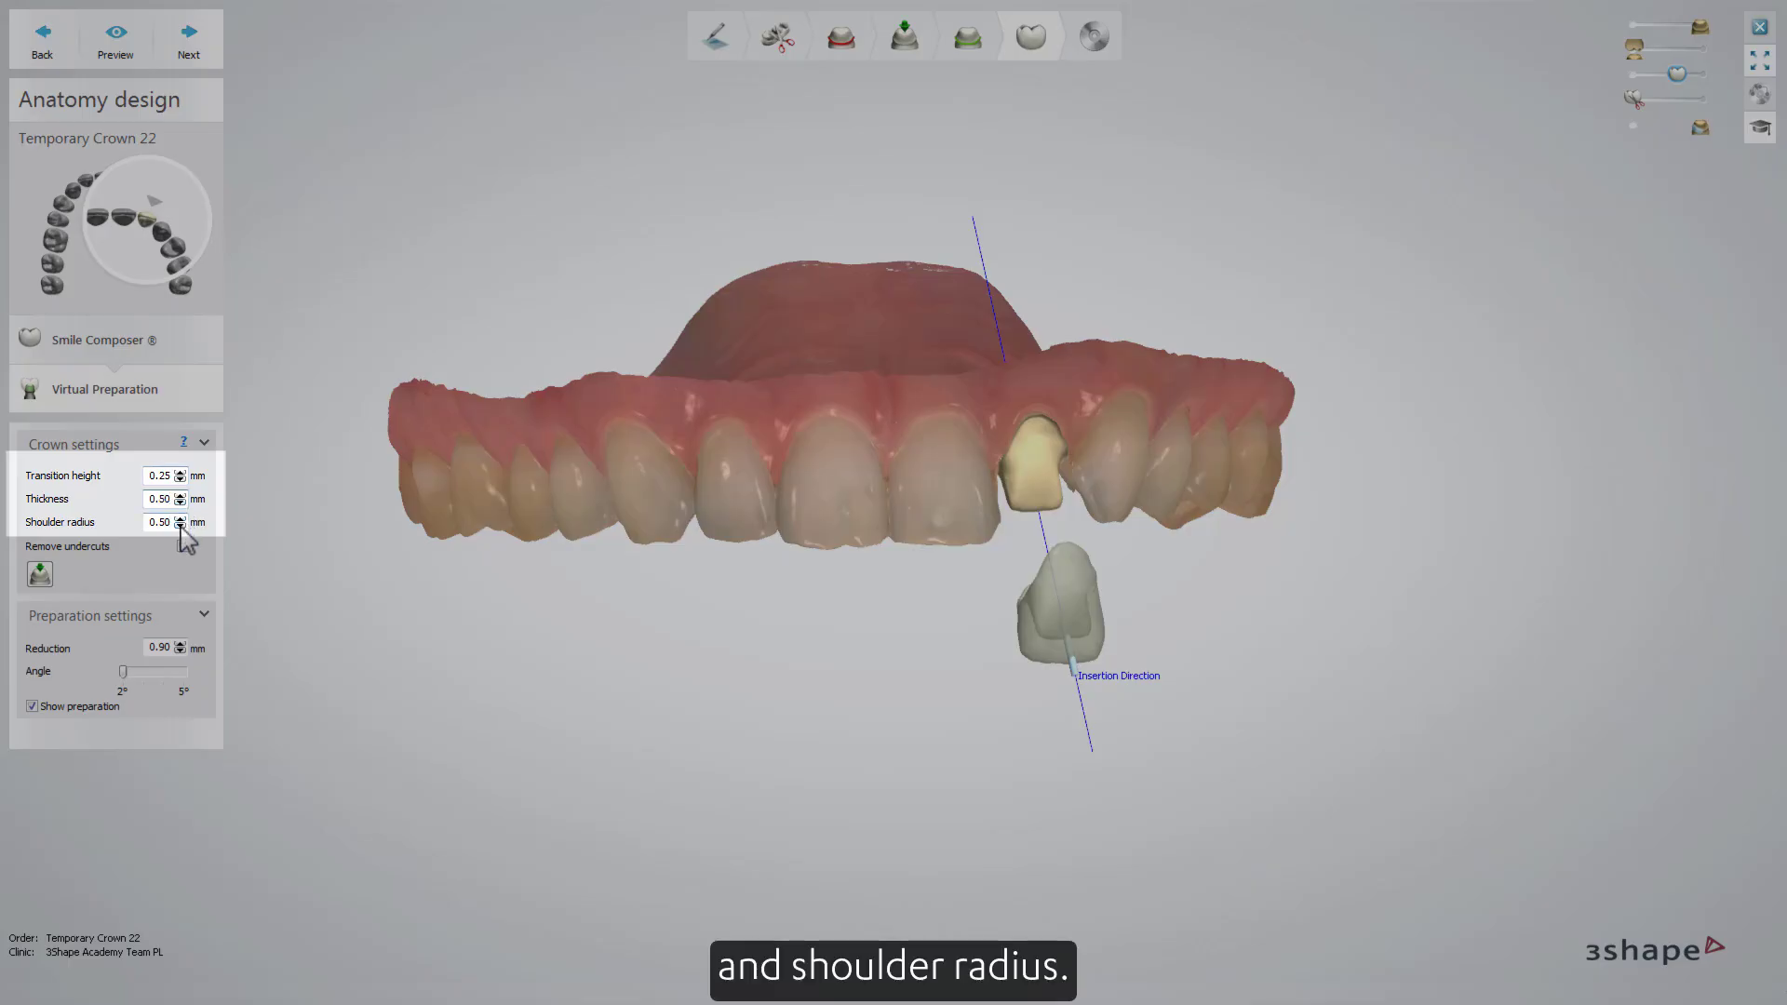
{"action": "left_click", "coordinate": [181, 526]}
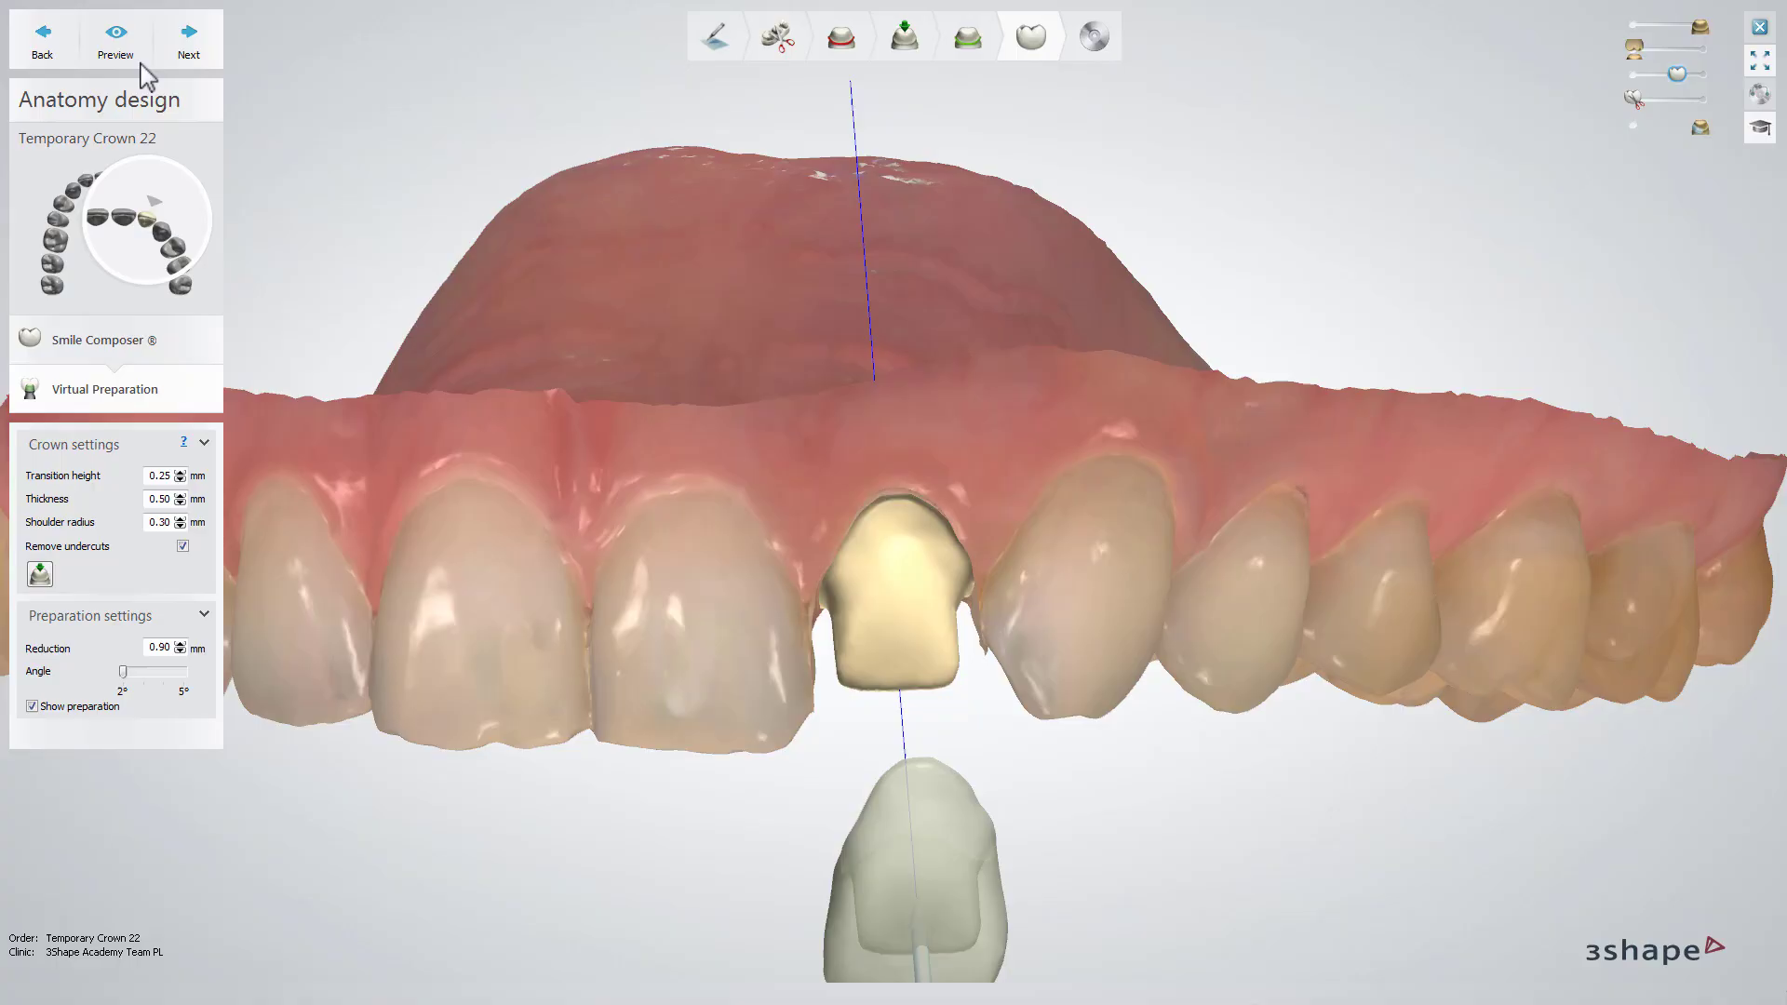
{"action": "left_click", "coordinate": [140, 63]}
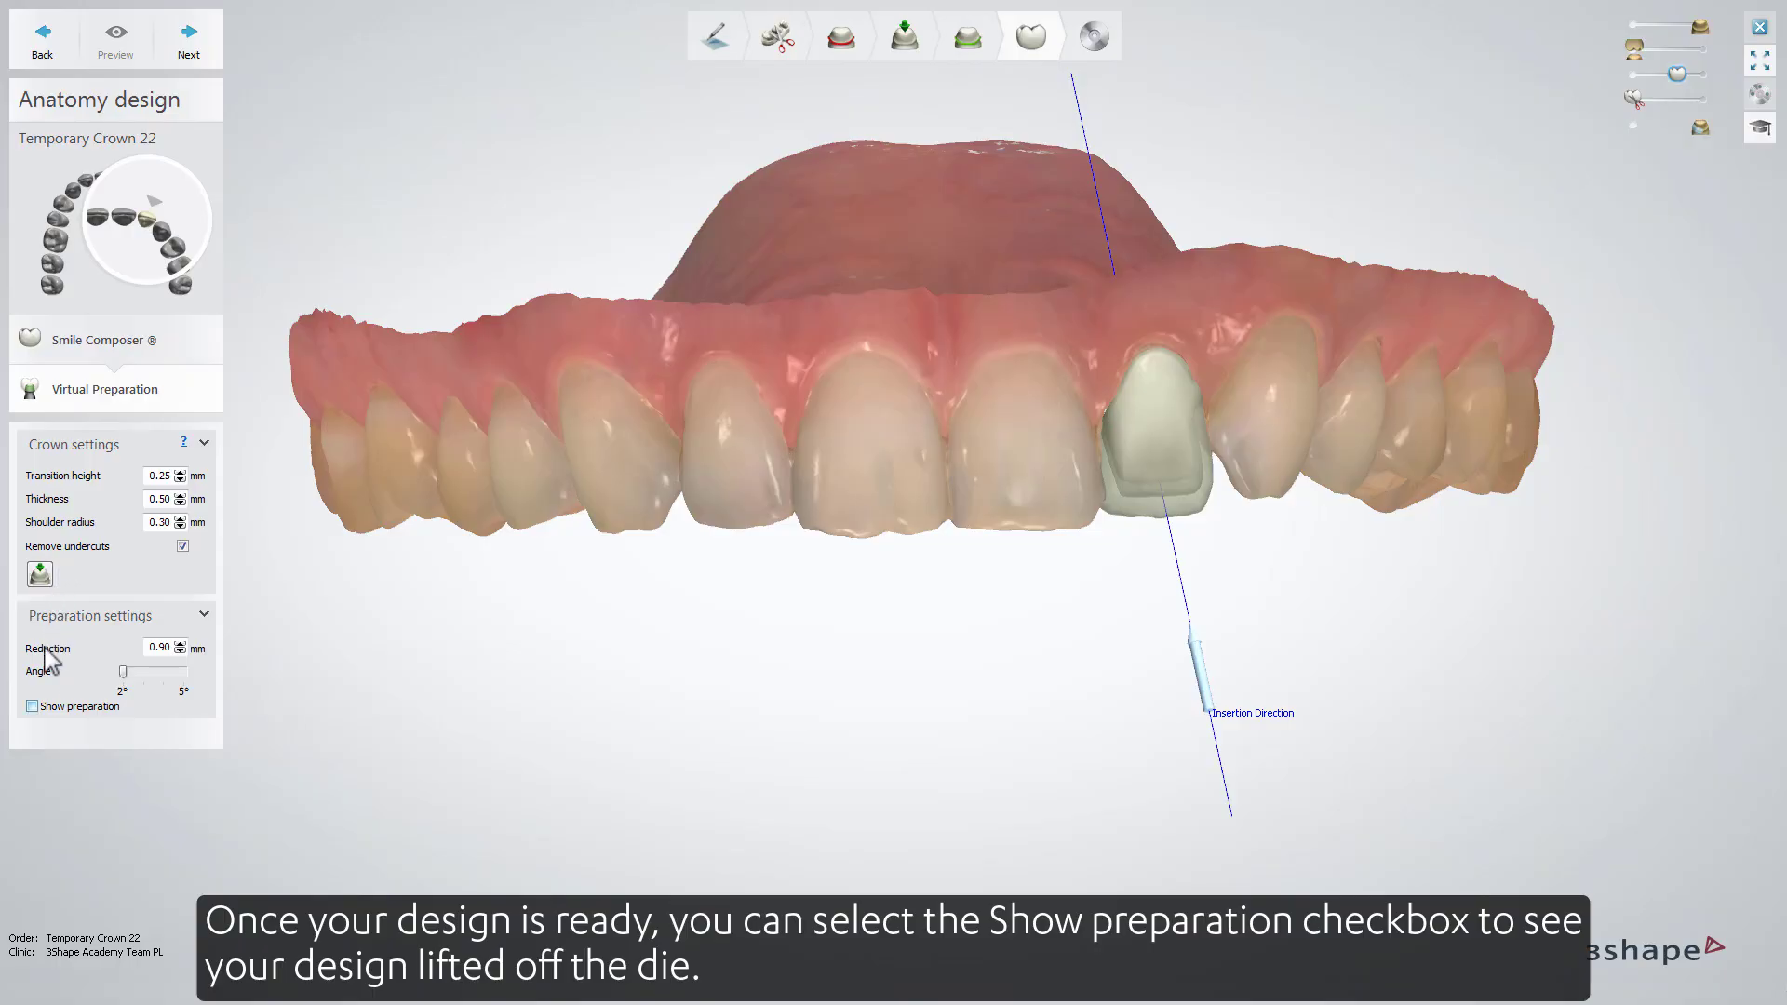
{"action": "left_click", "coordinate": [33, 707]}
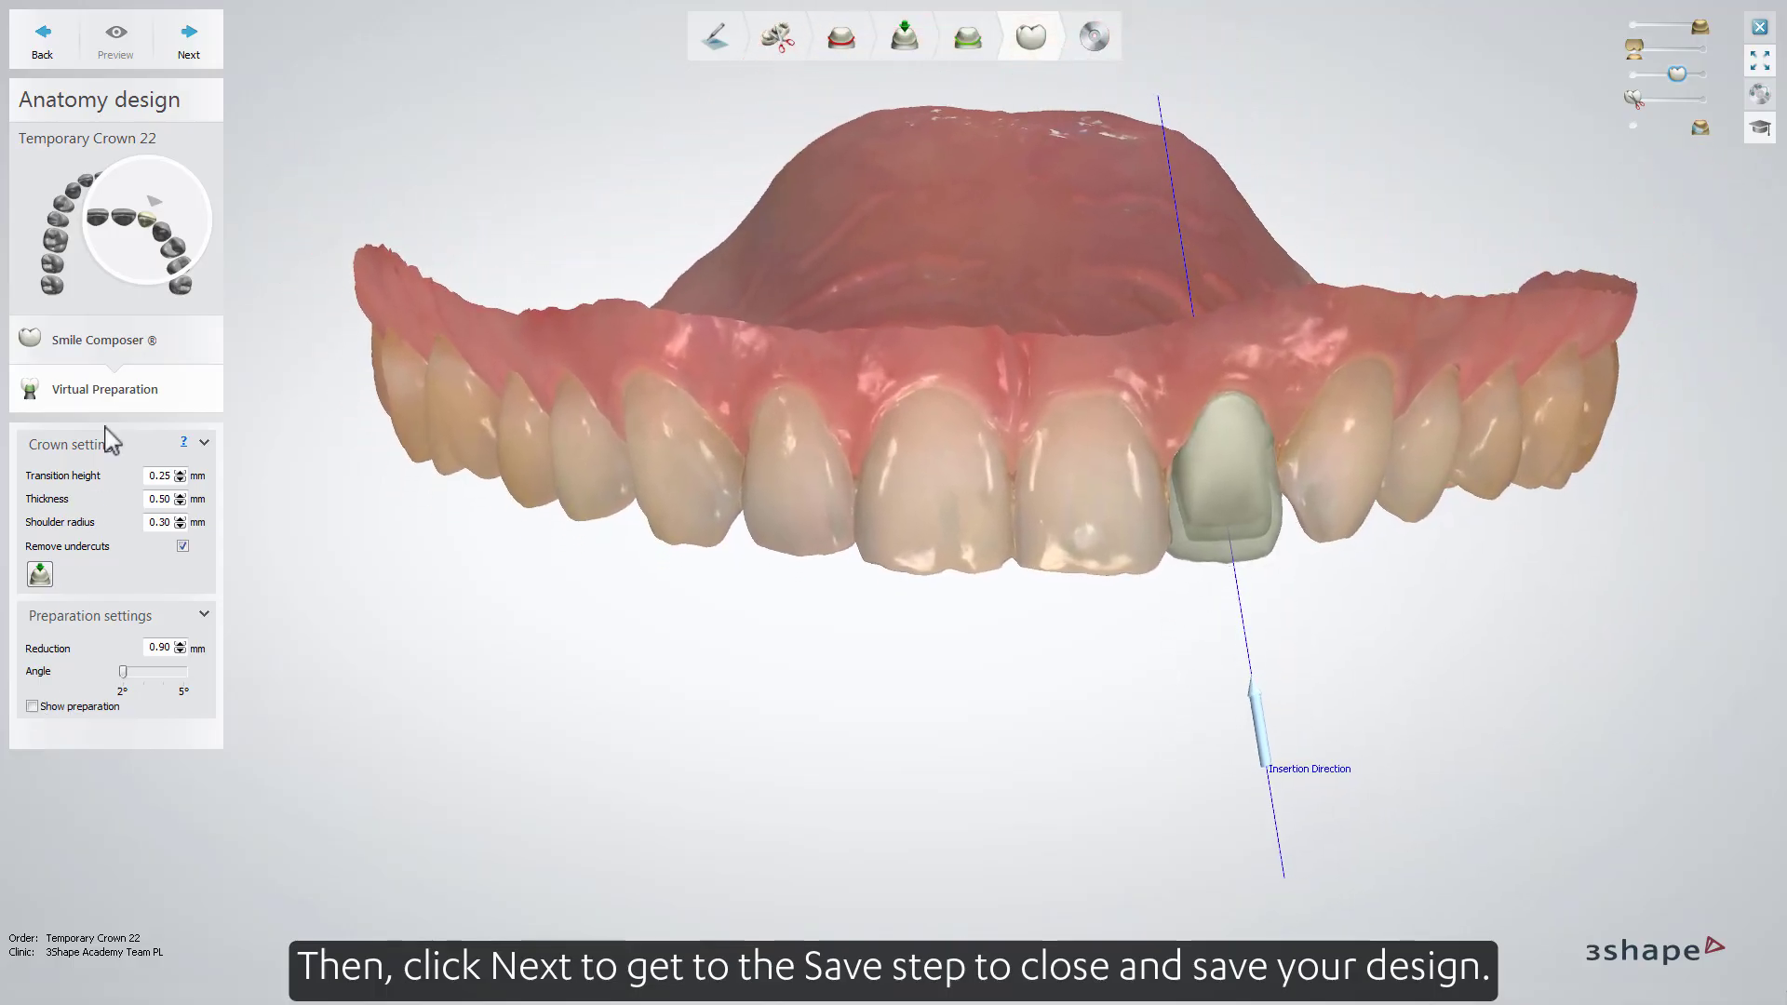
Save the completed temporary crown design and close it.
{"action": "left_click", "coordinate": [188, 42]}
{"action": "left_click", "coordinate": [202, 53]}
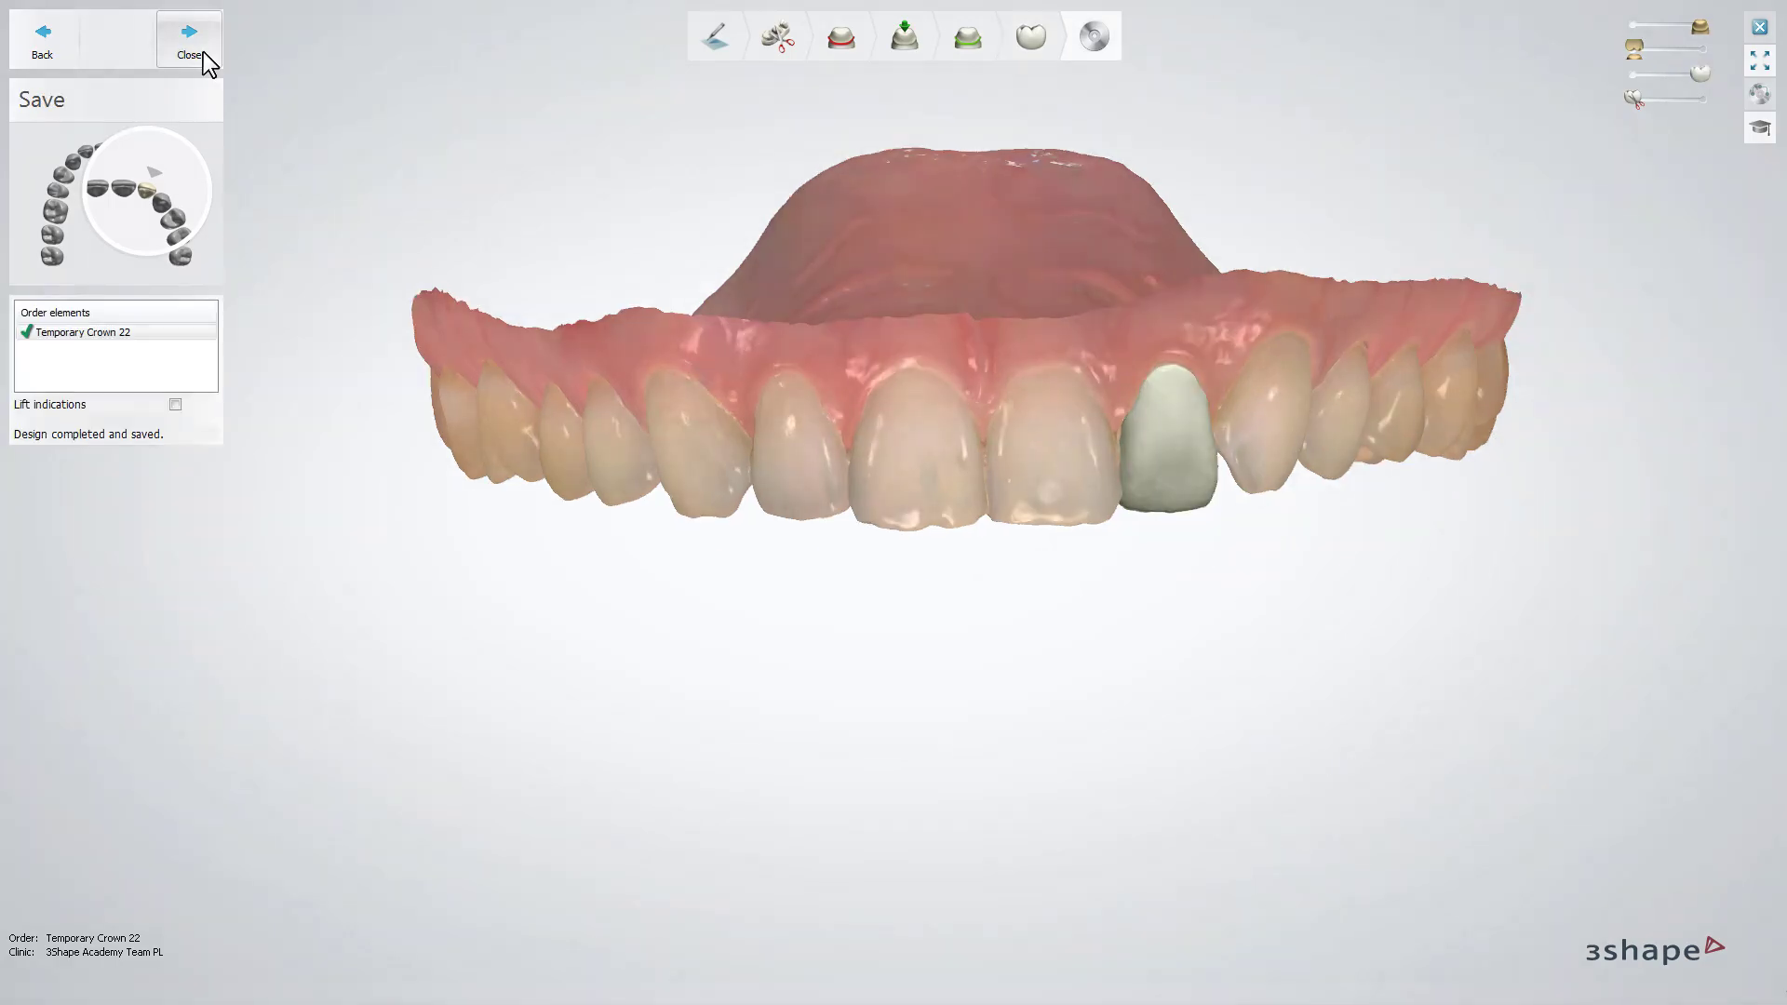